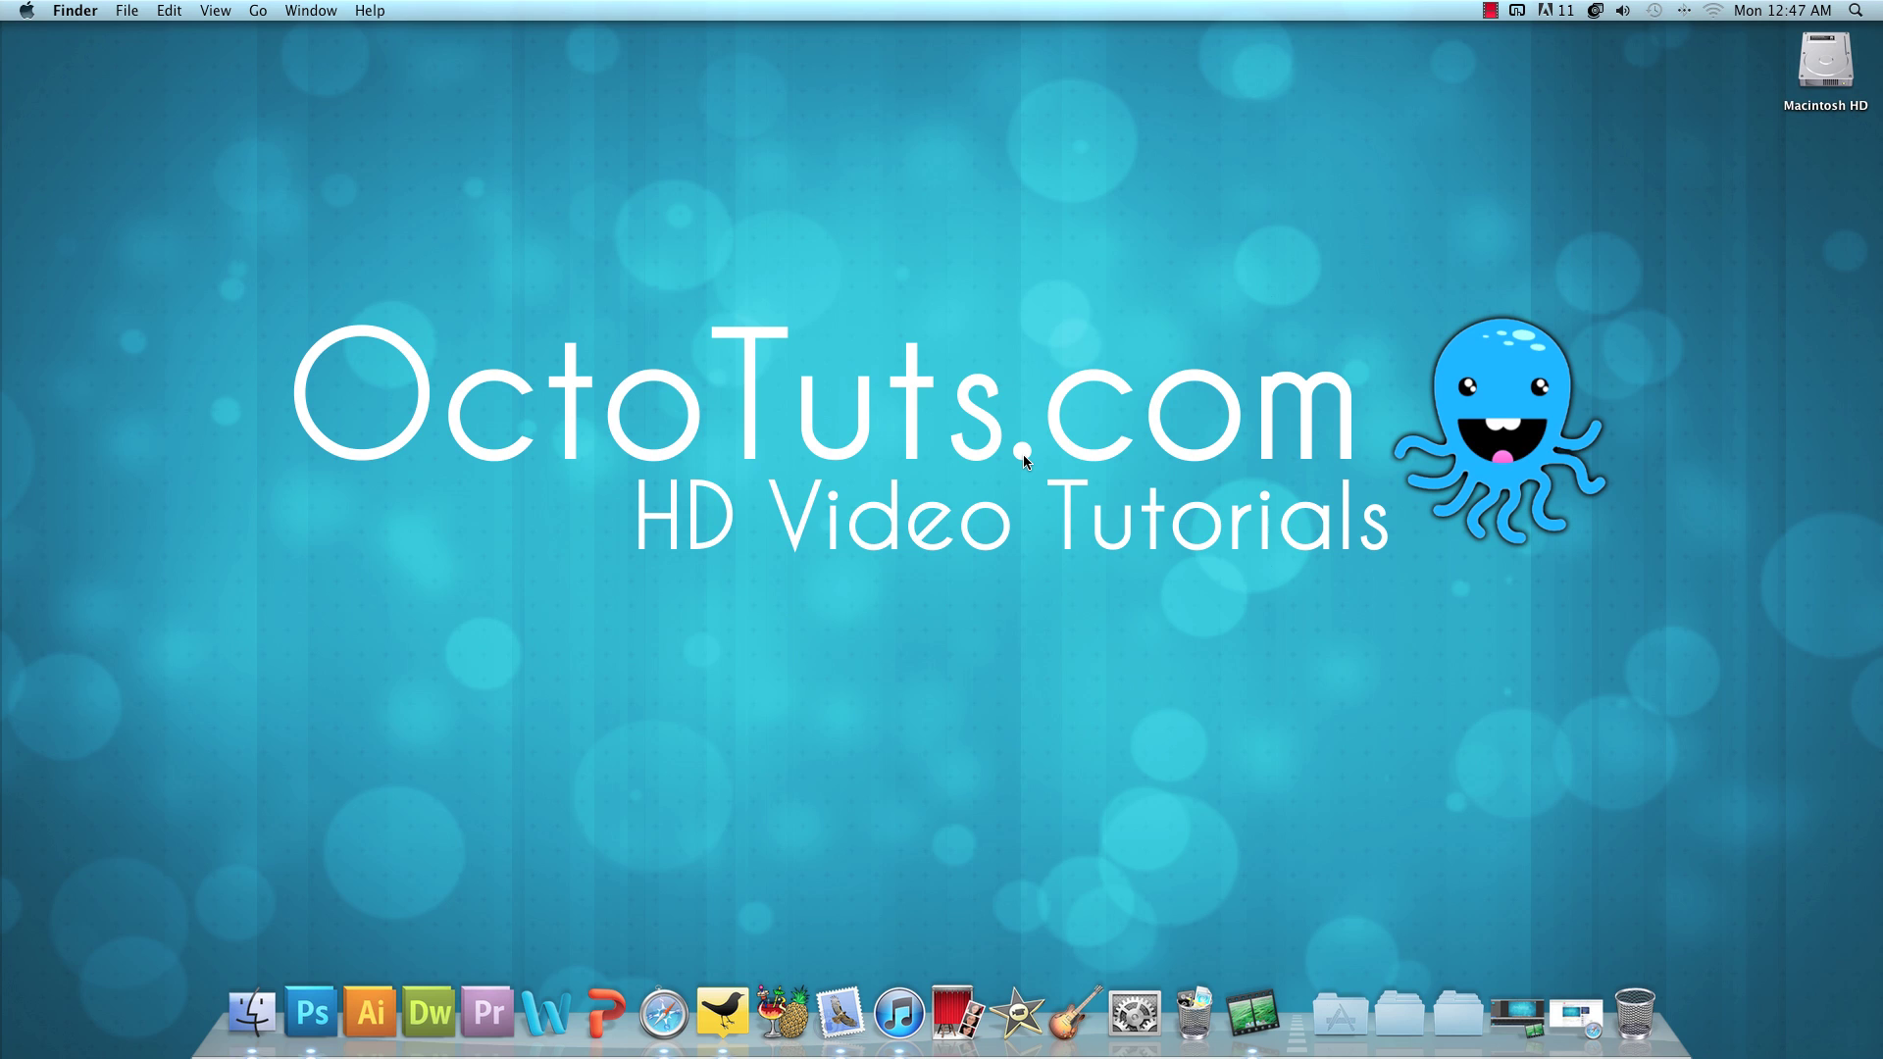
Restore the minimized Safari window showing the 'How to Export Videos in 1080p HD (Mac)' YouTube page
left_click(1569, 1010)
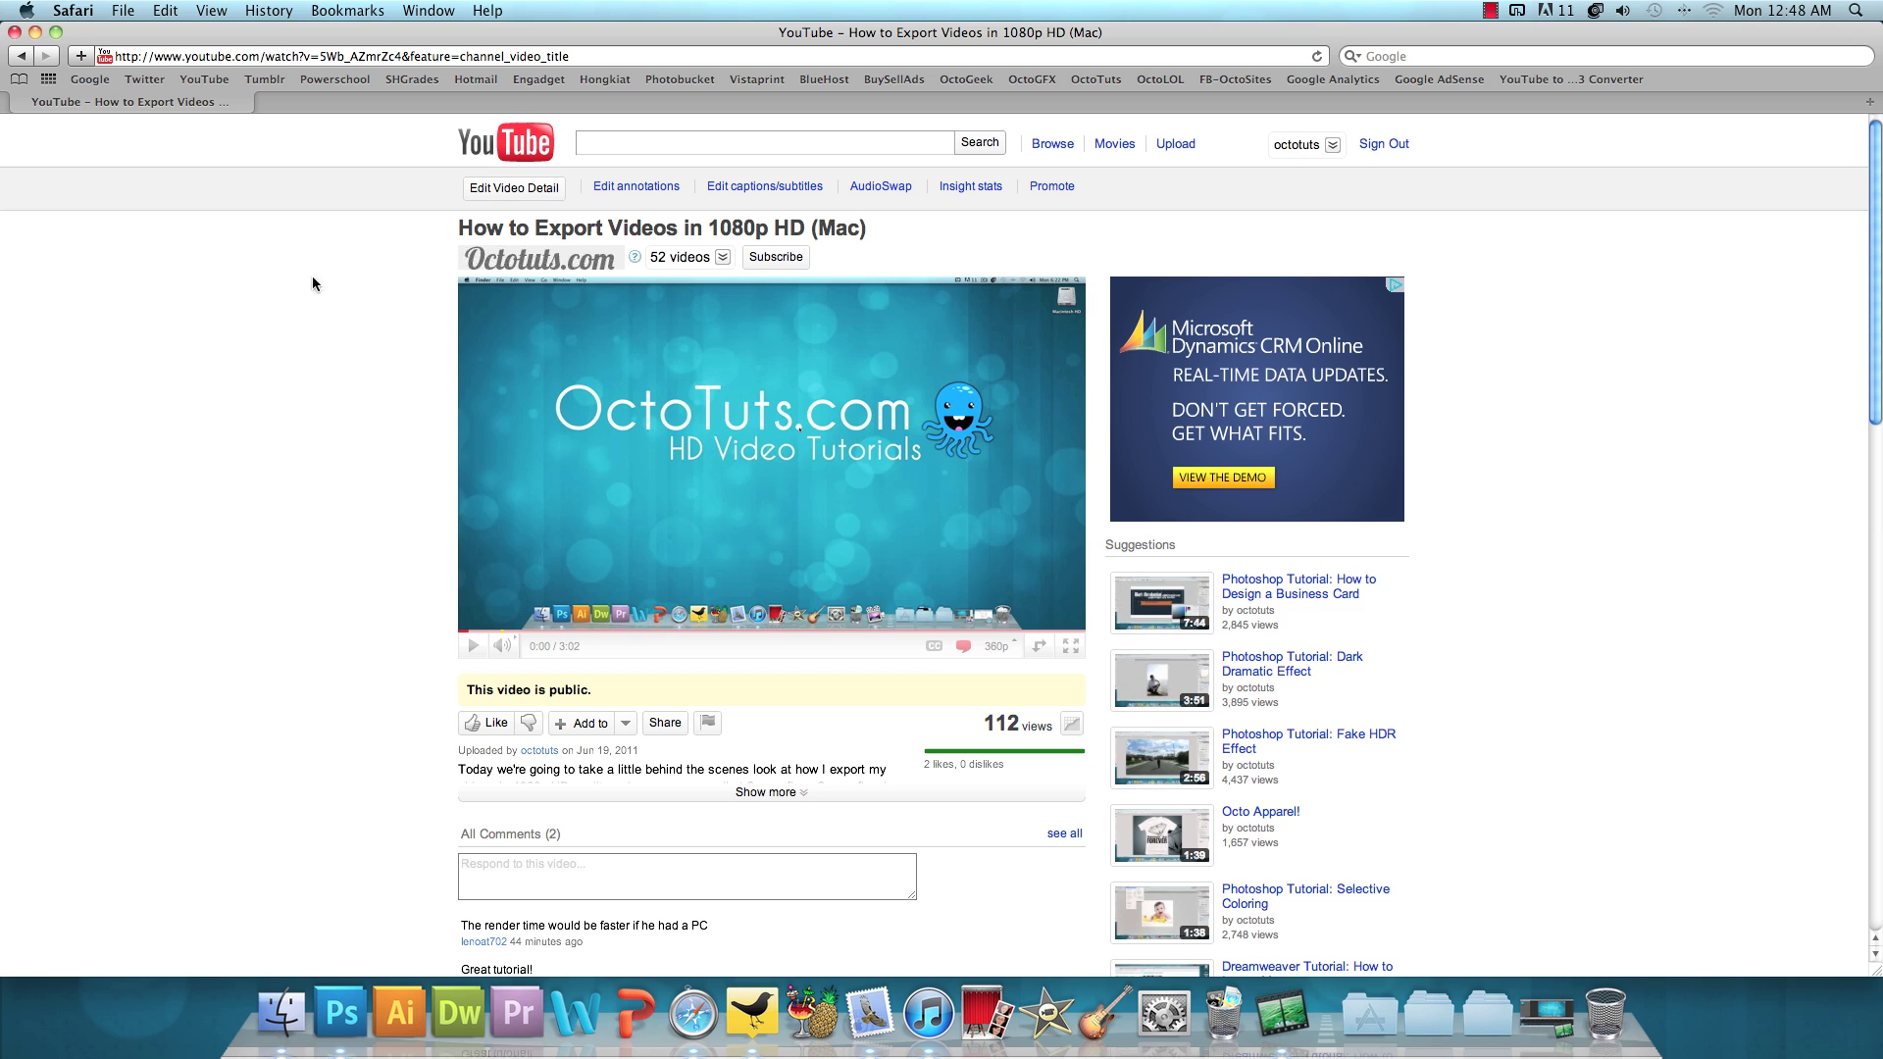
Minimize Safari and bring the untitled Camtasia project back to the front
left_click(35, 33)
left_click(1019, 454)
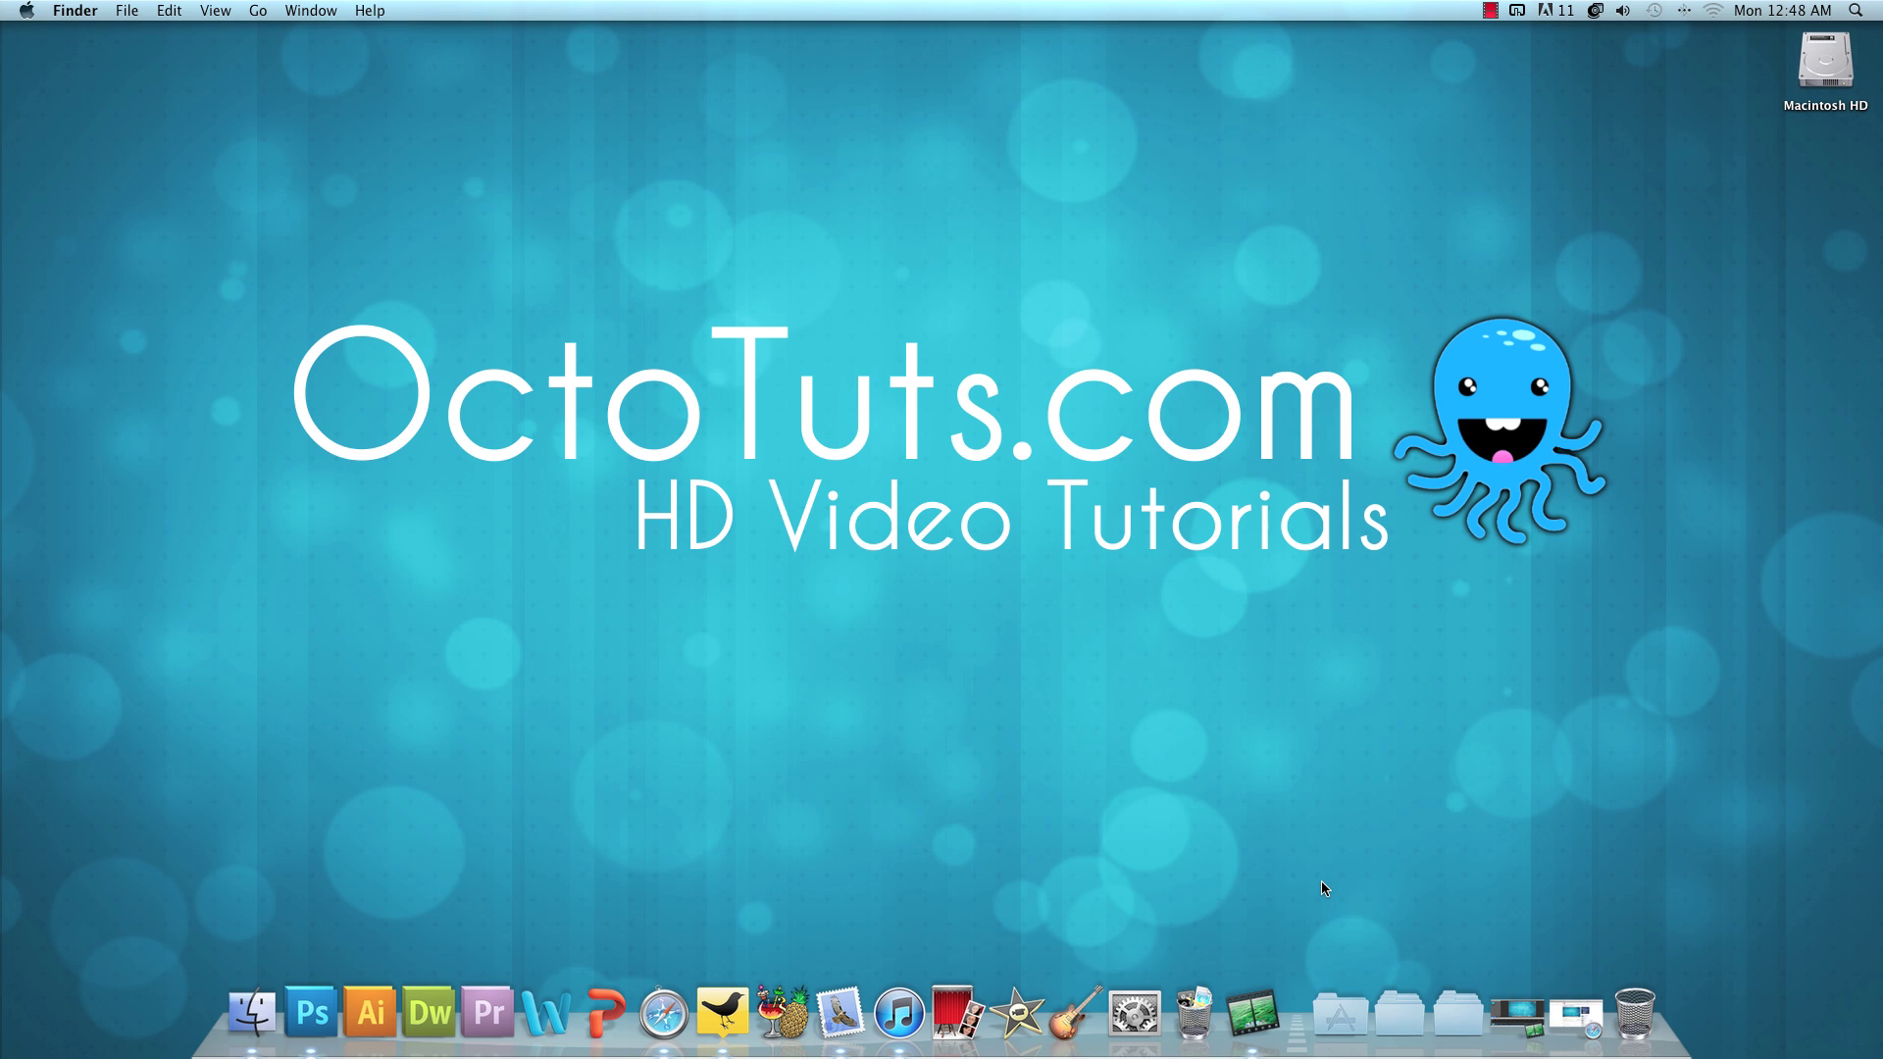
left_click(1516, 1013)
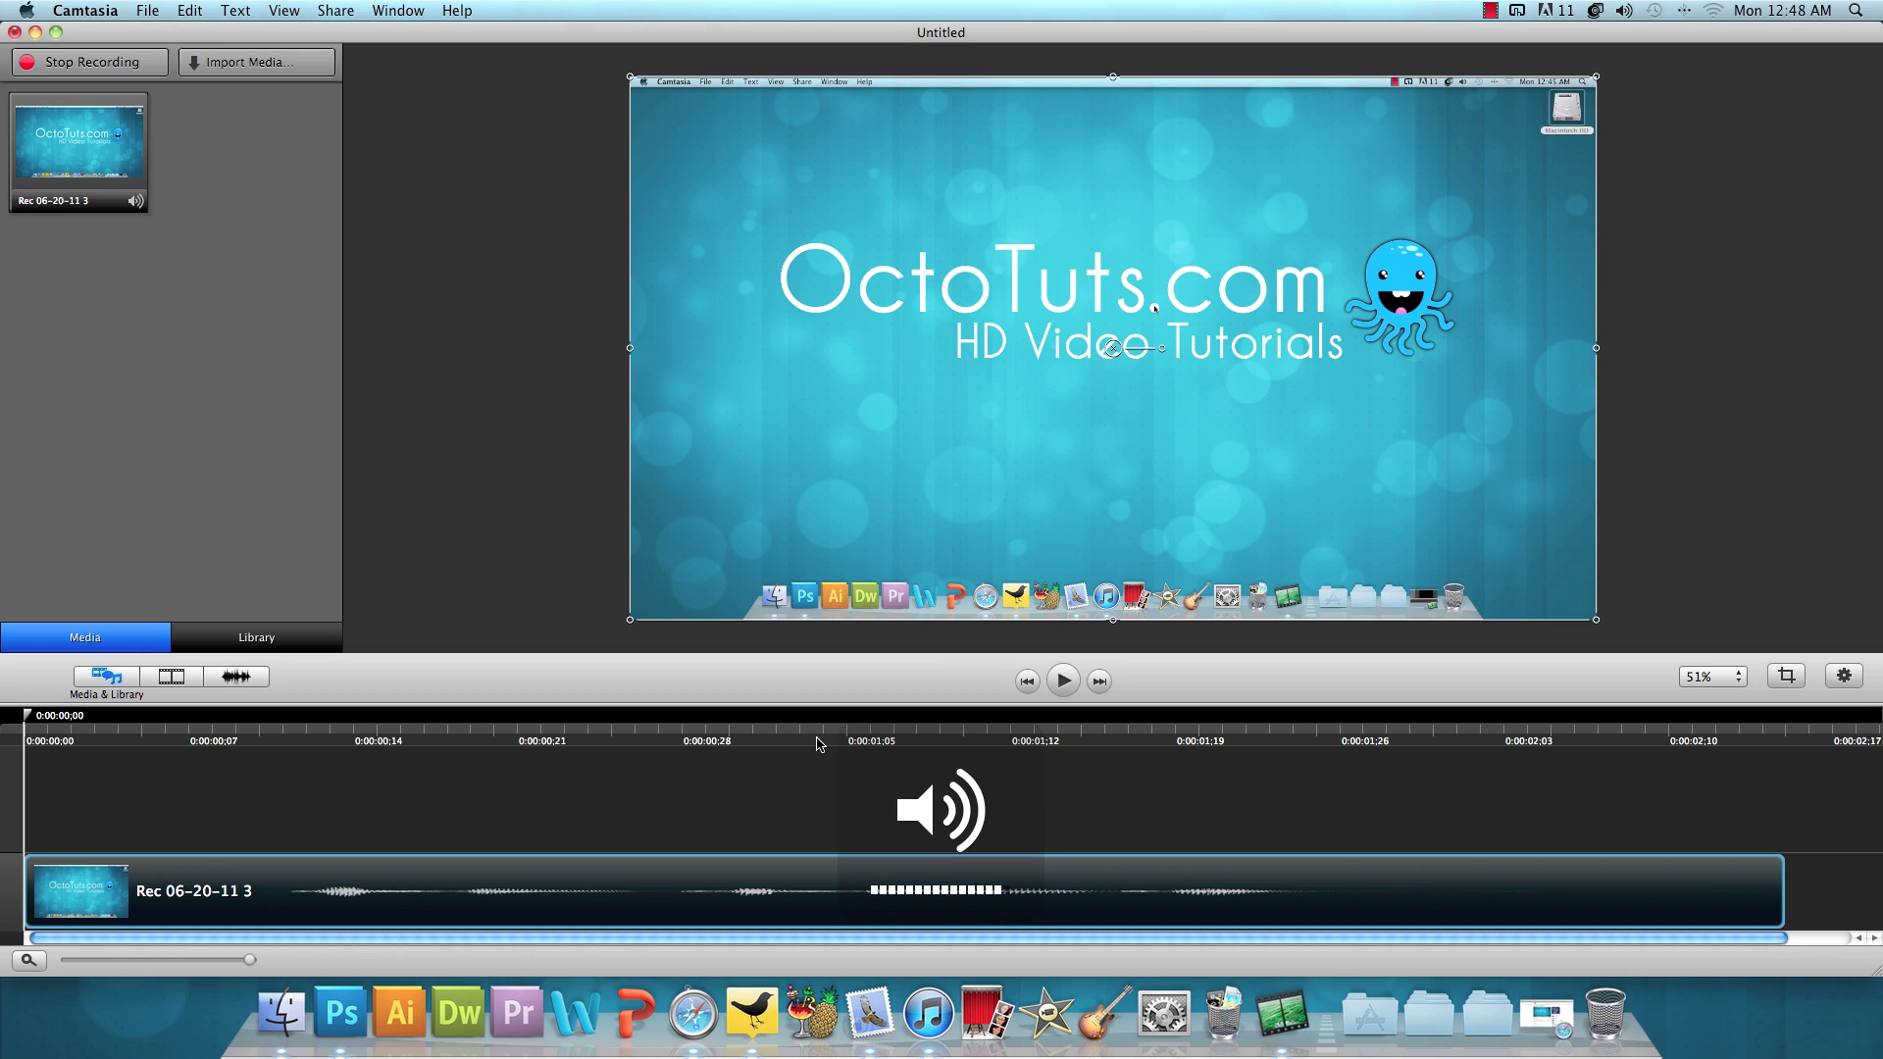
Play the screen-recording clip in the preview until the timeline reaches its end
key("space")
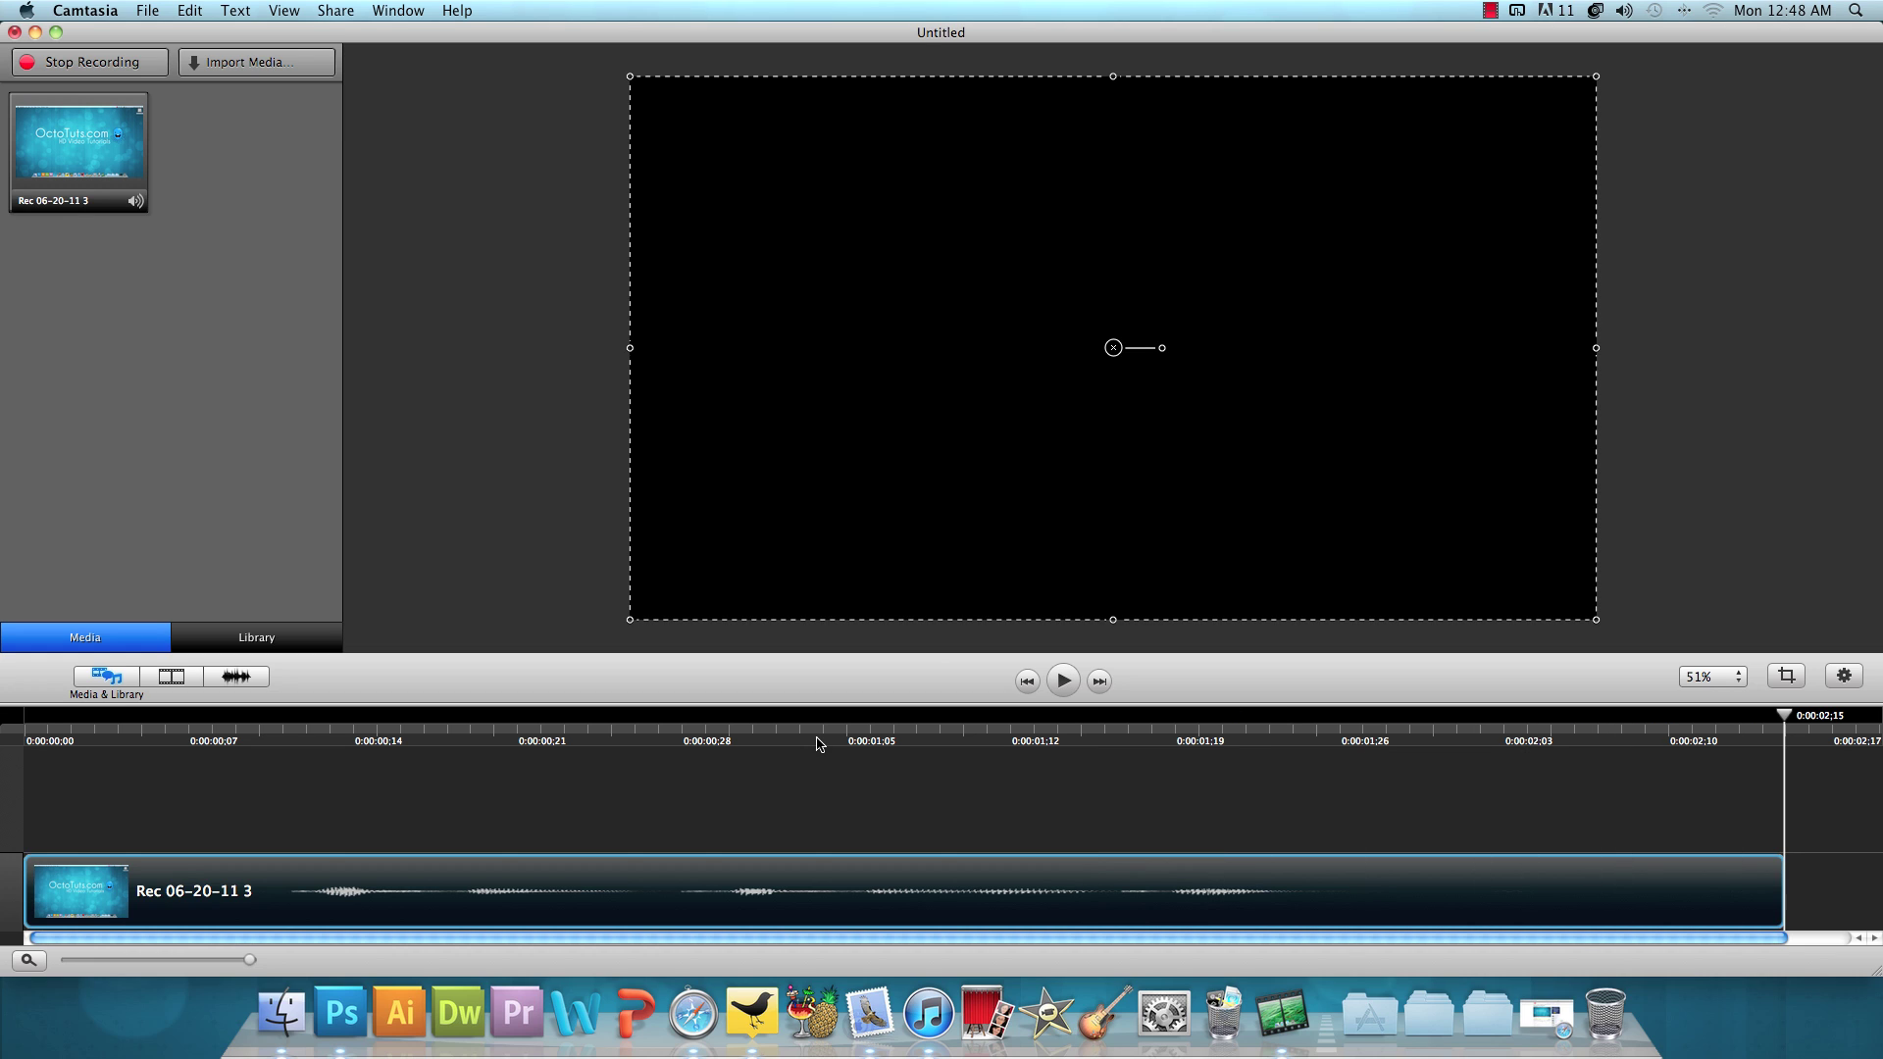
left_click(94, 14)
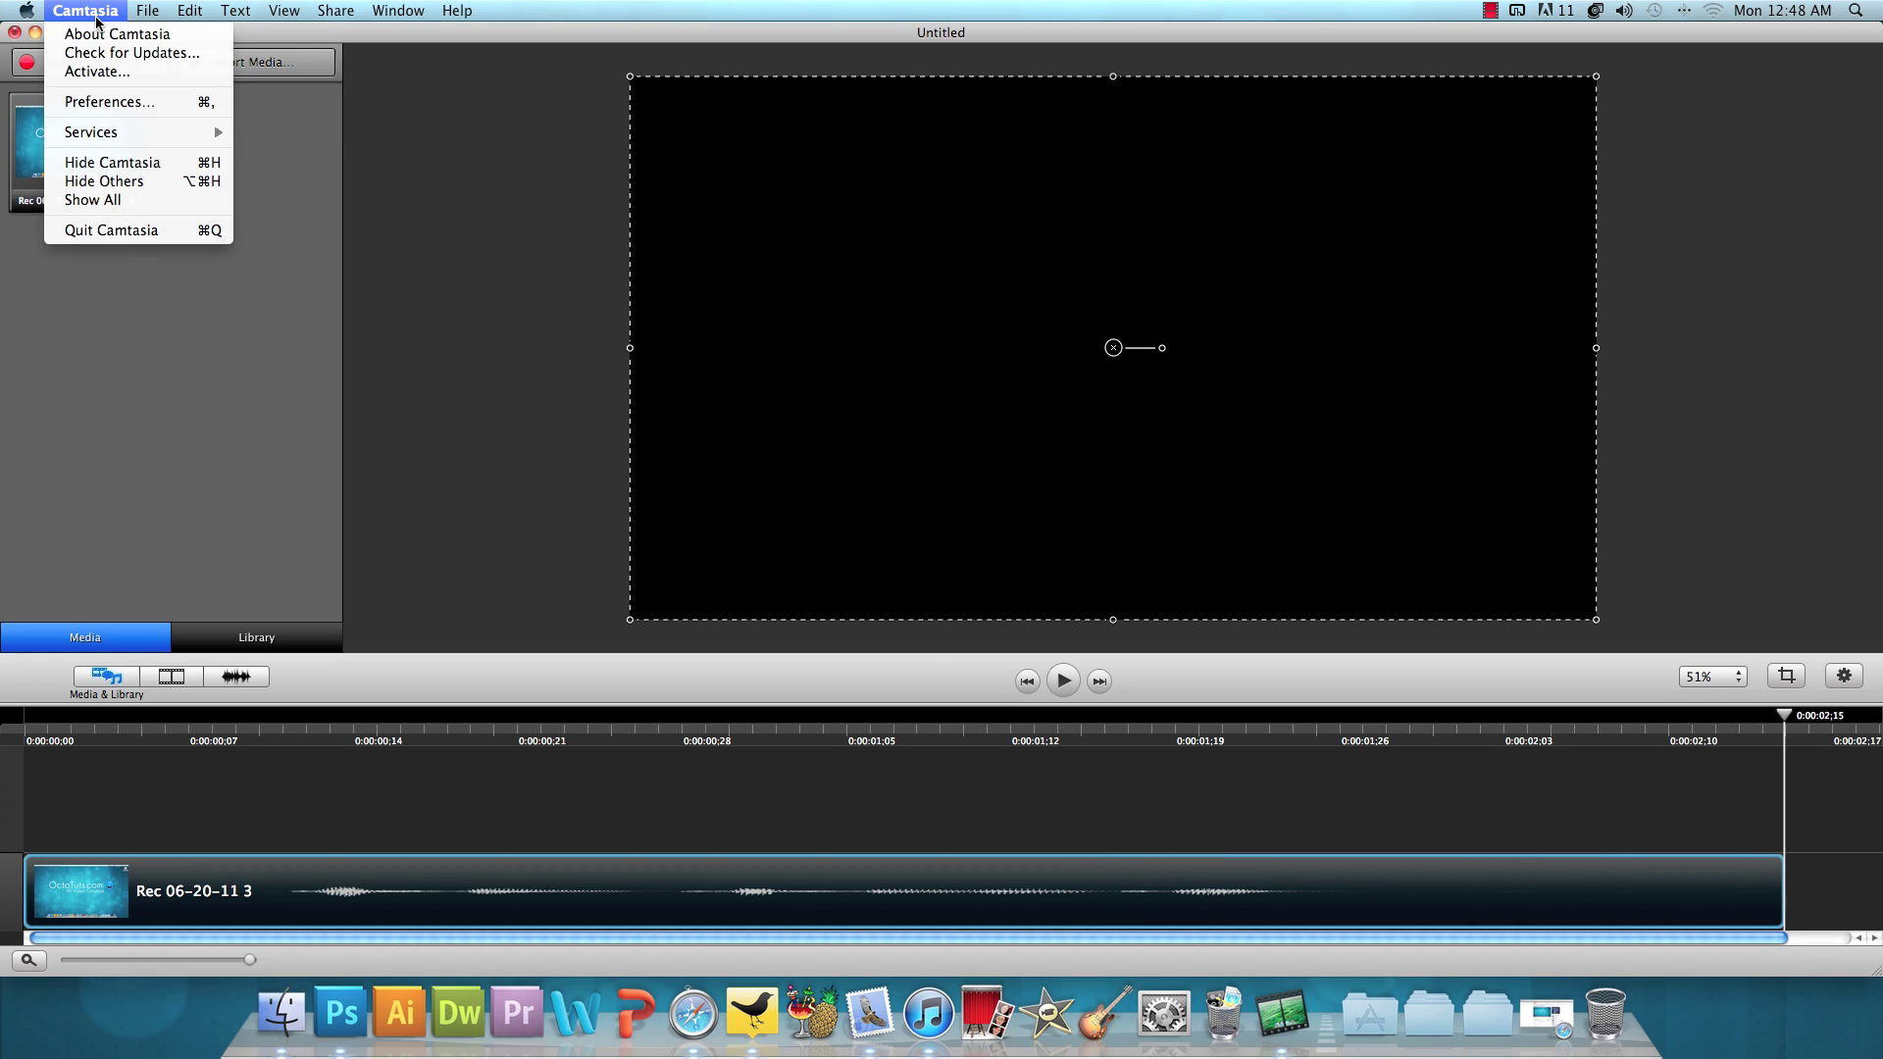
left_click(108, 102)
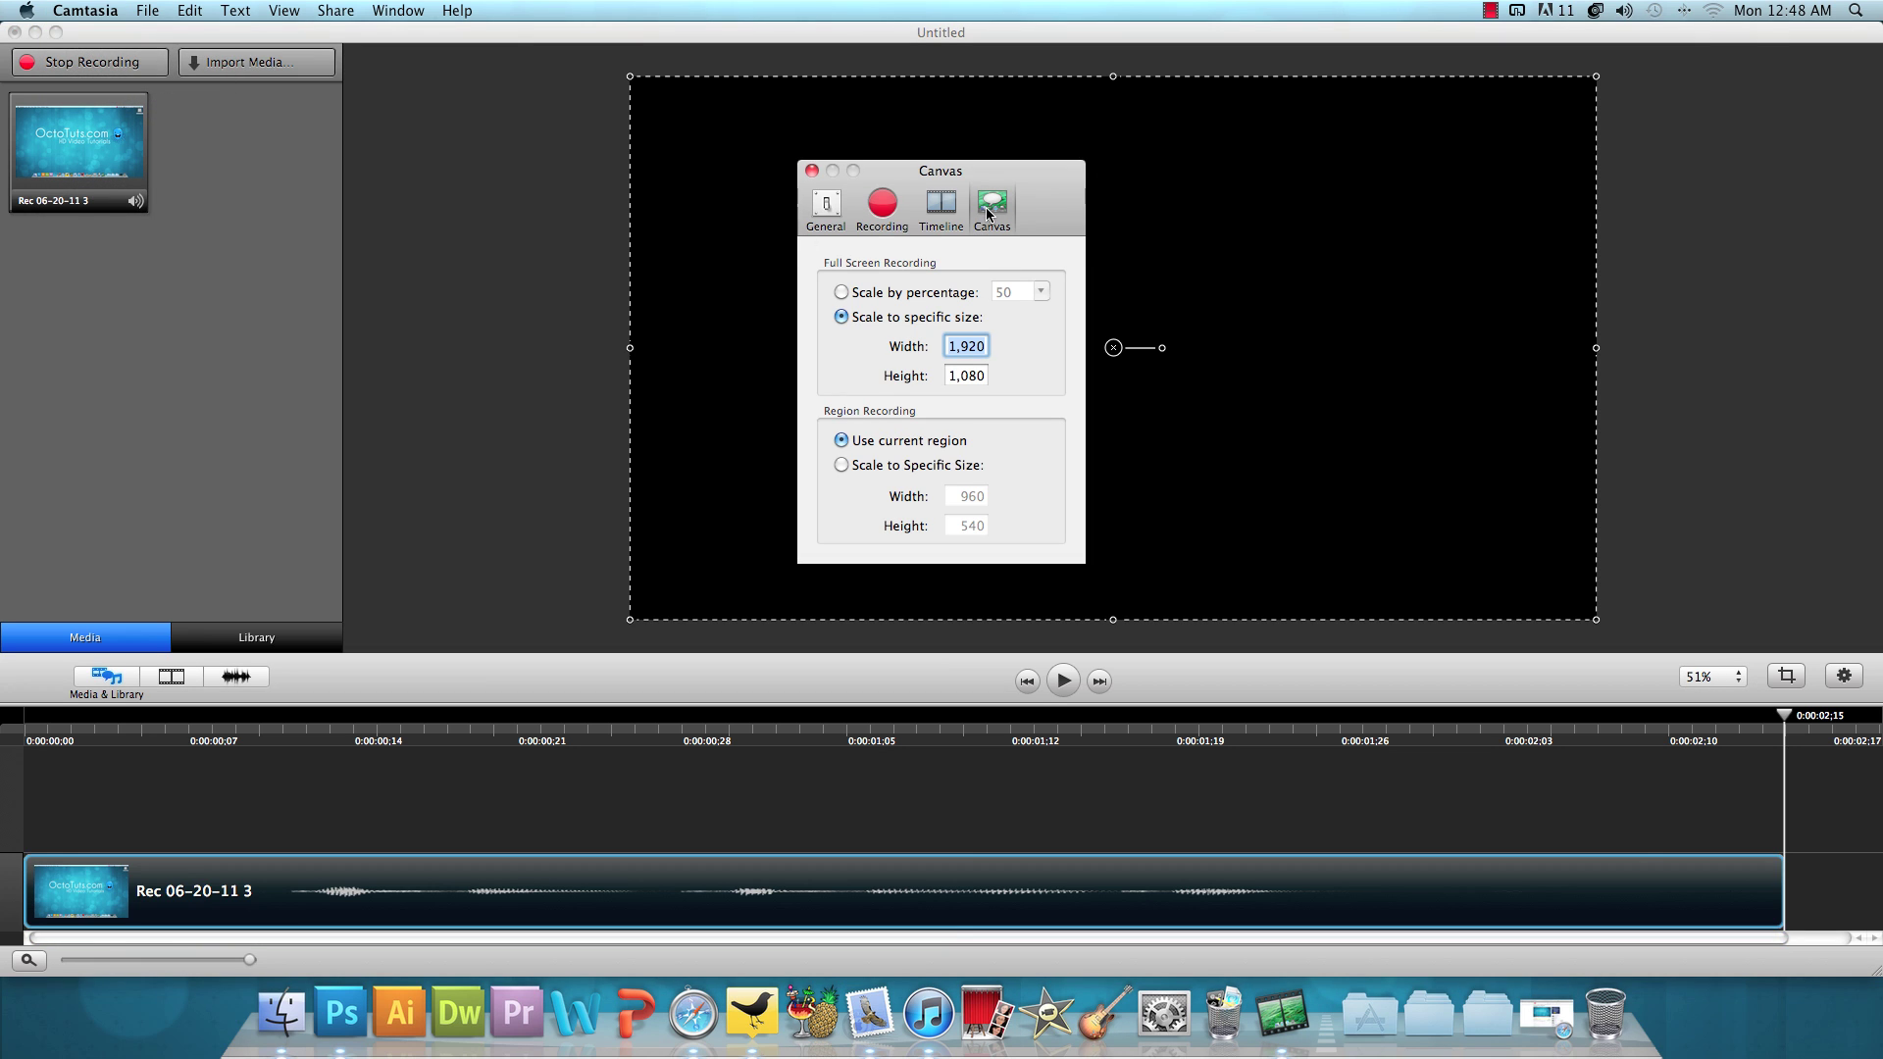
left_click(842, 295)
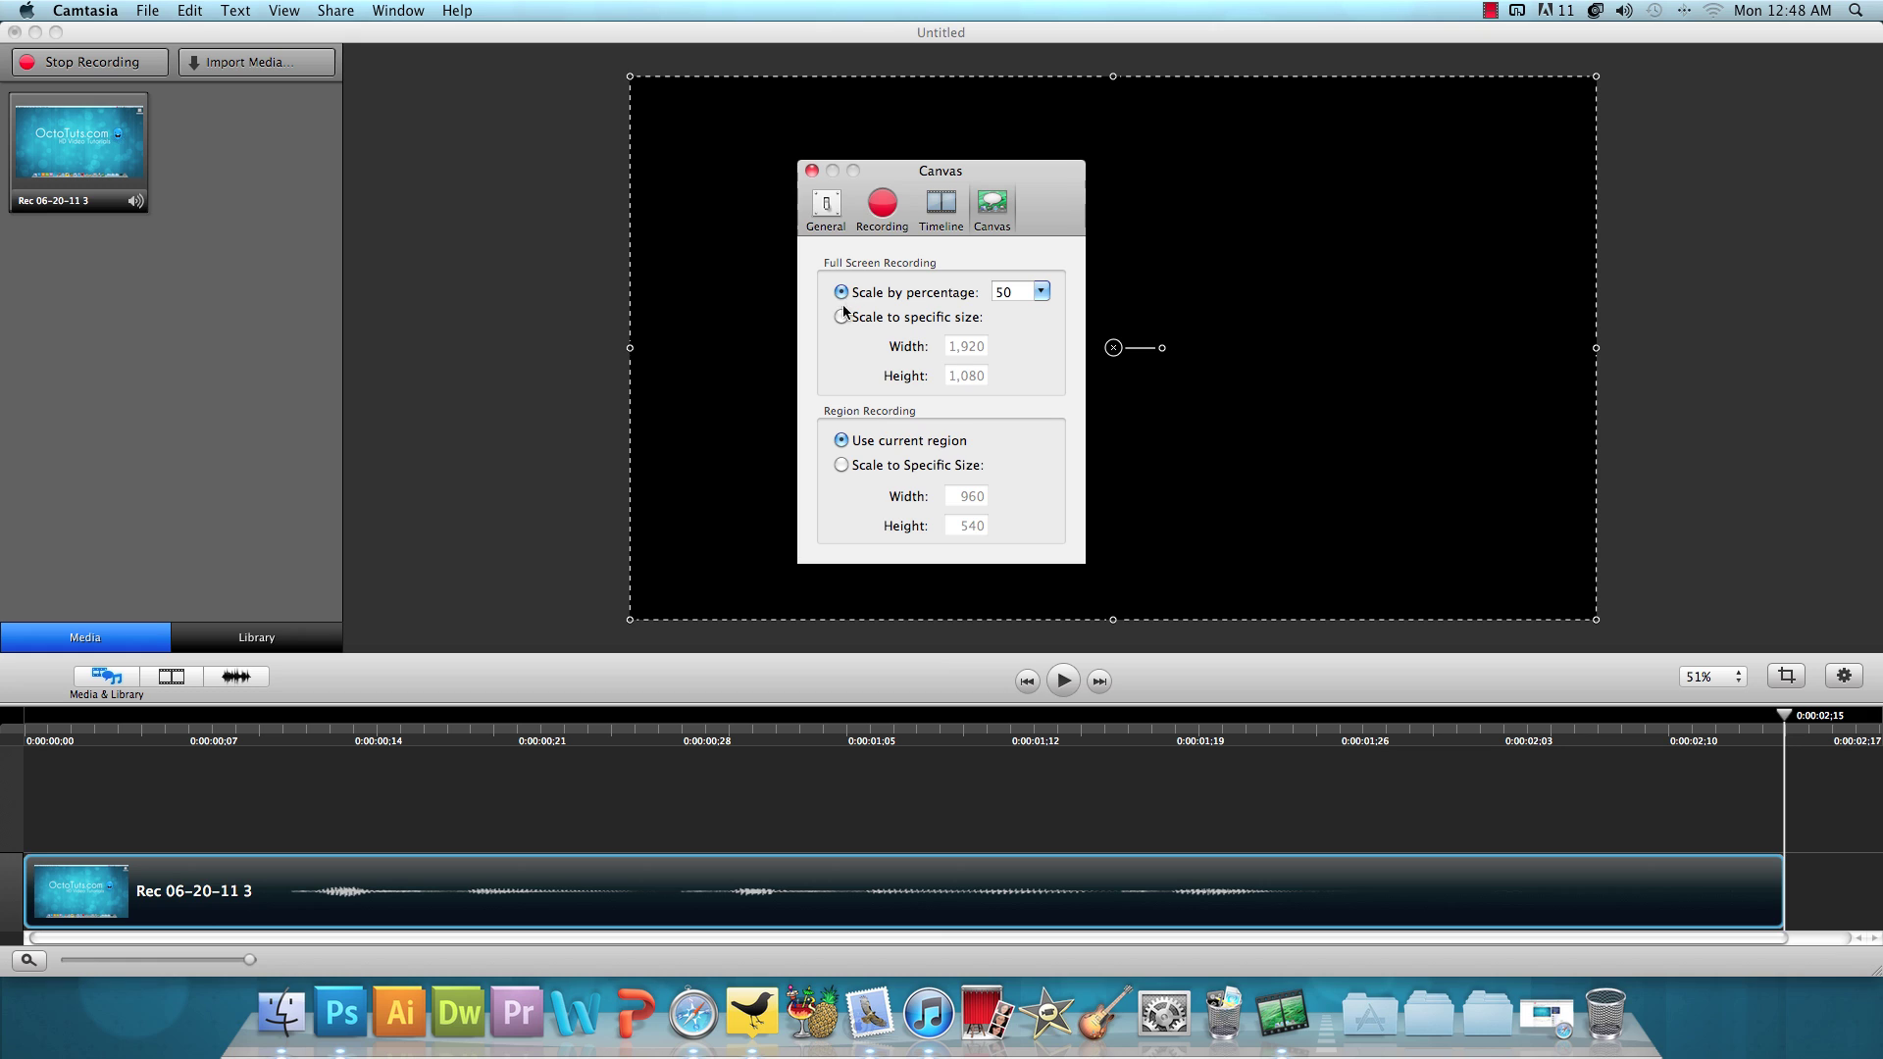
left_click(842, 316)
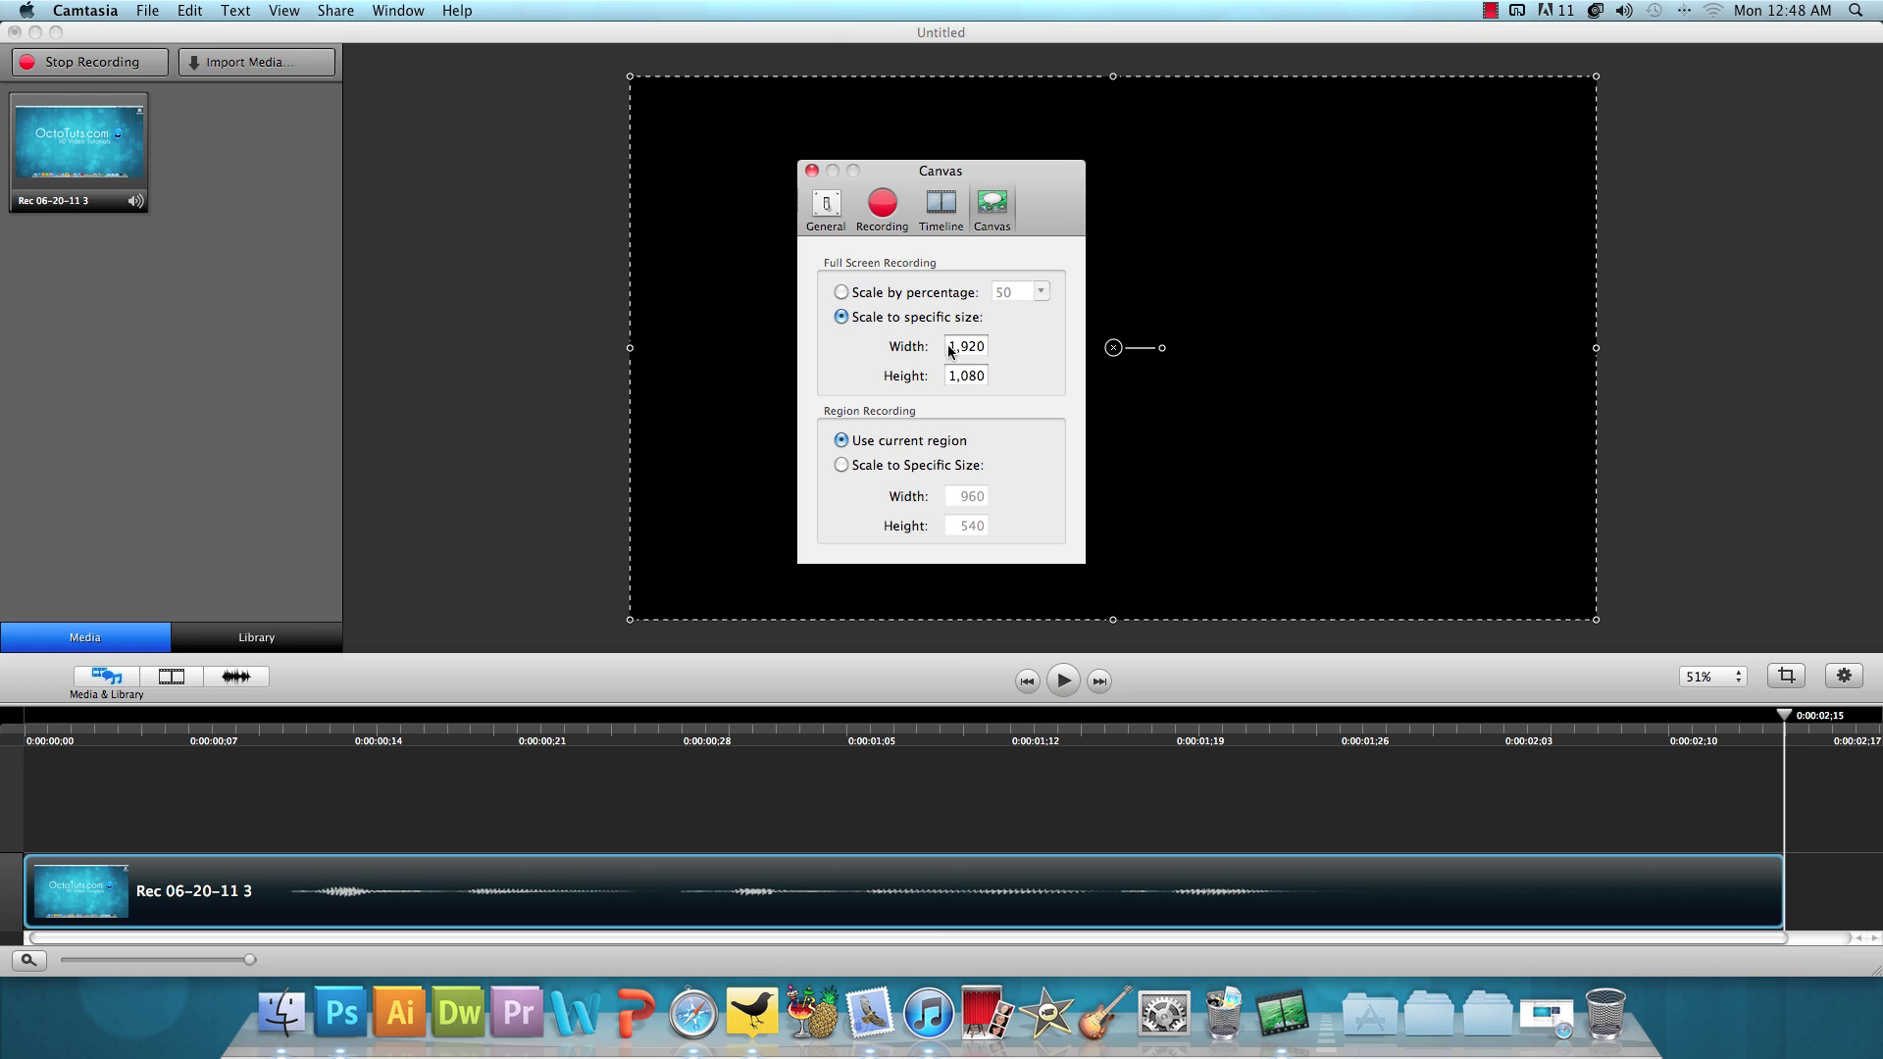
double_click(950, 350)
double_click(947, 378)
left_click(810, 171)
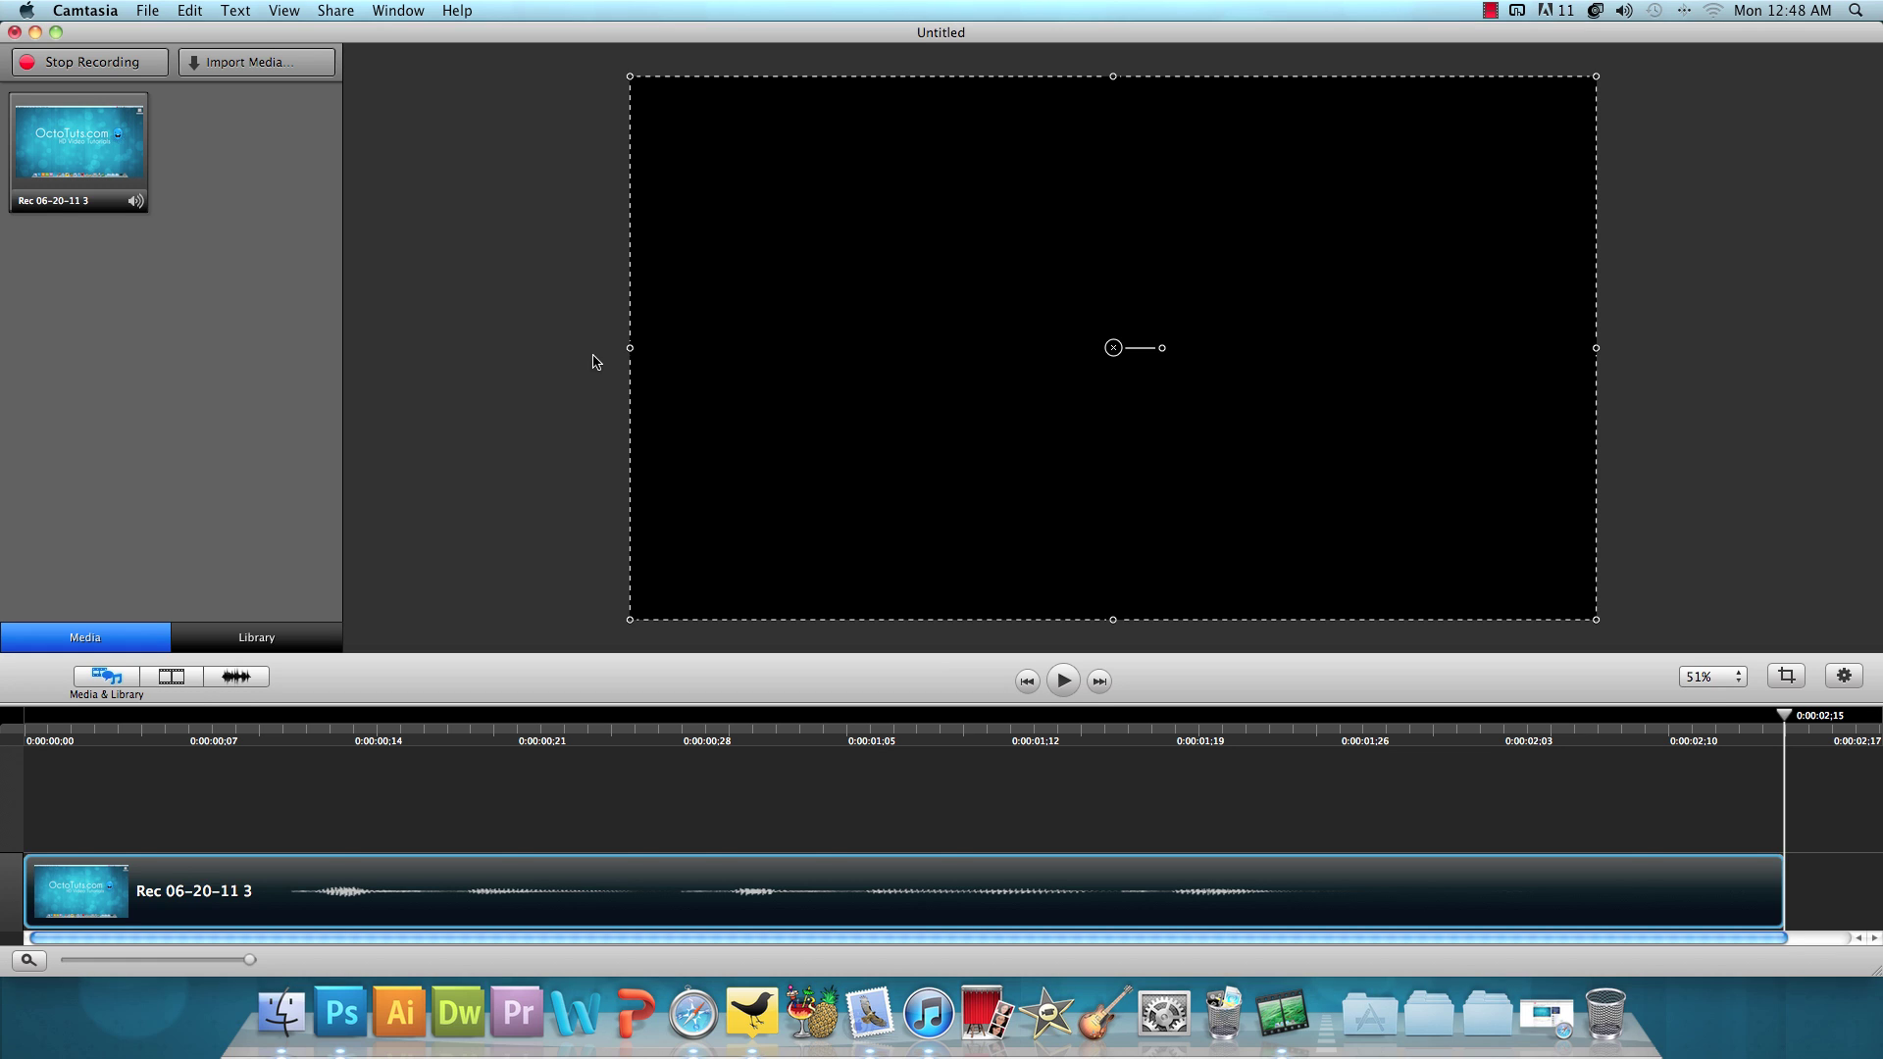
Apply the YouTube HD/1080p preset (1920×1080) as the project canvas size
left_click(191, 9)
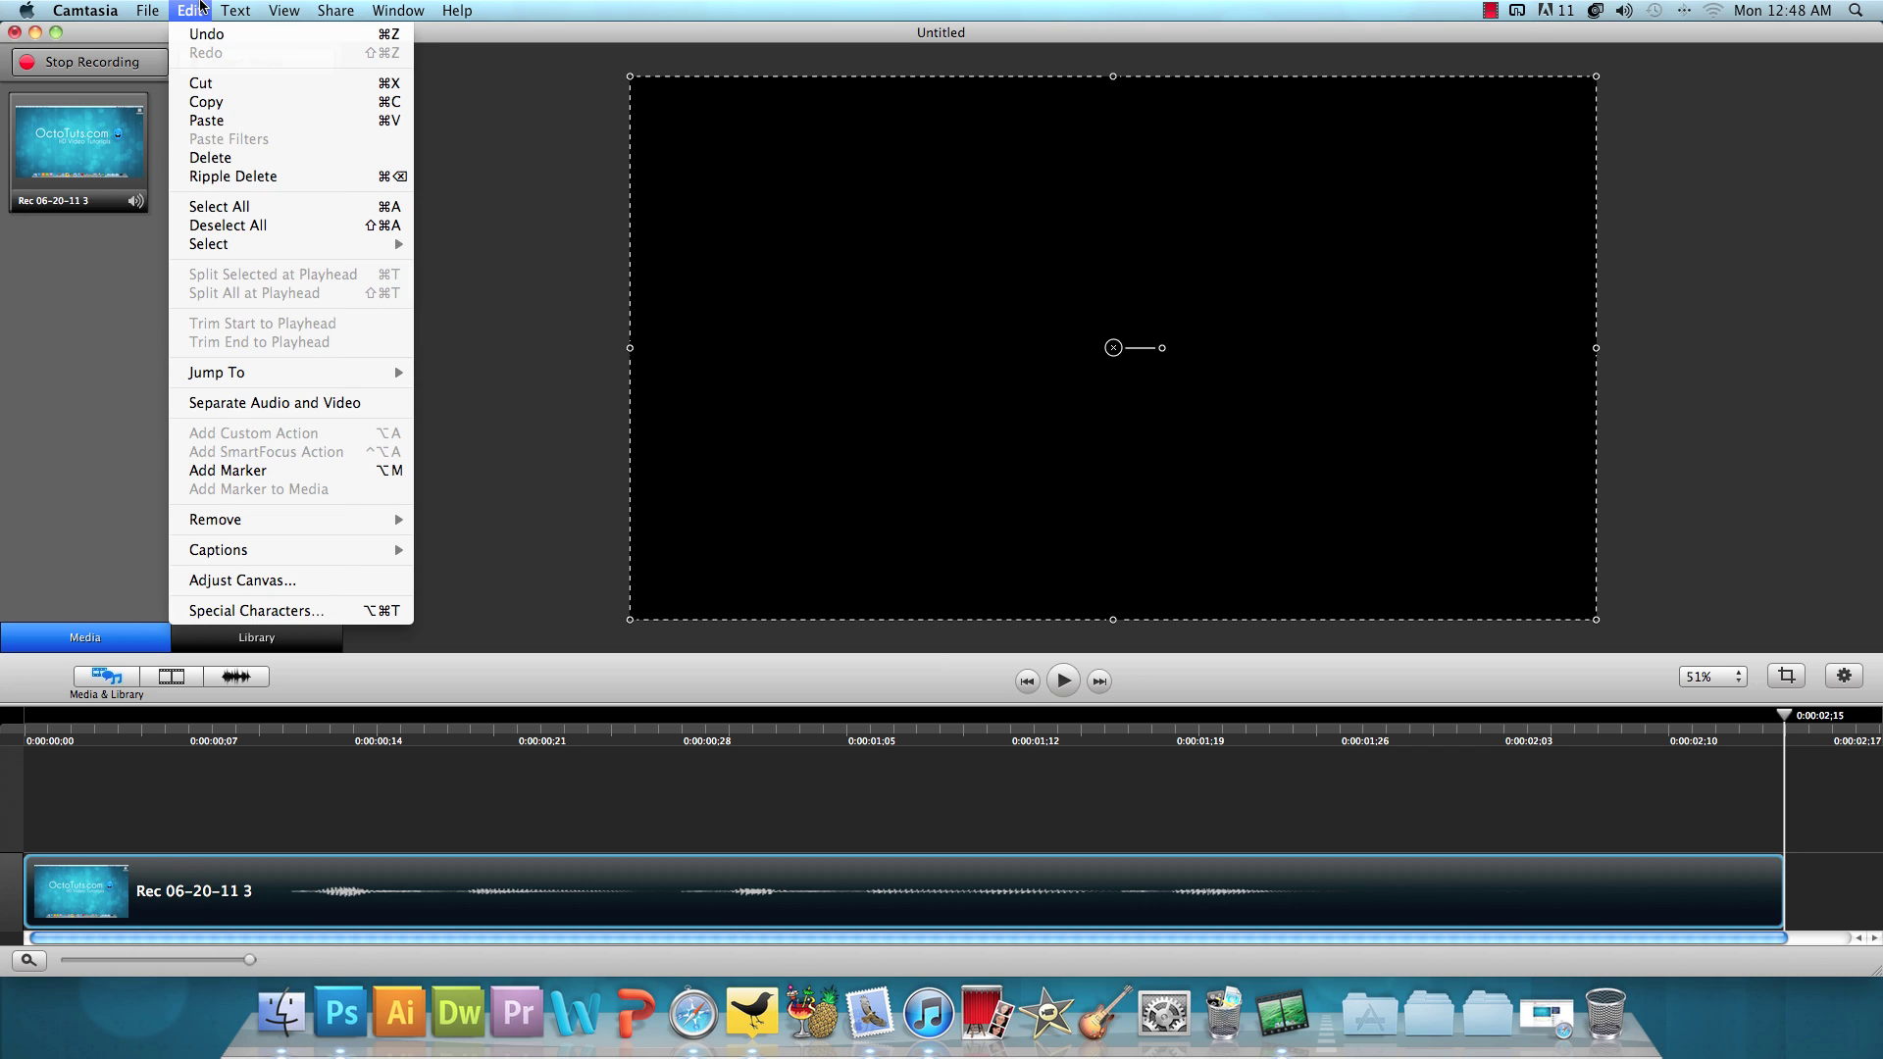
left_click(246, 583)
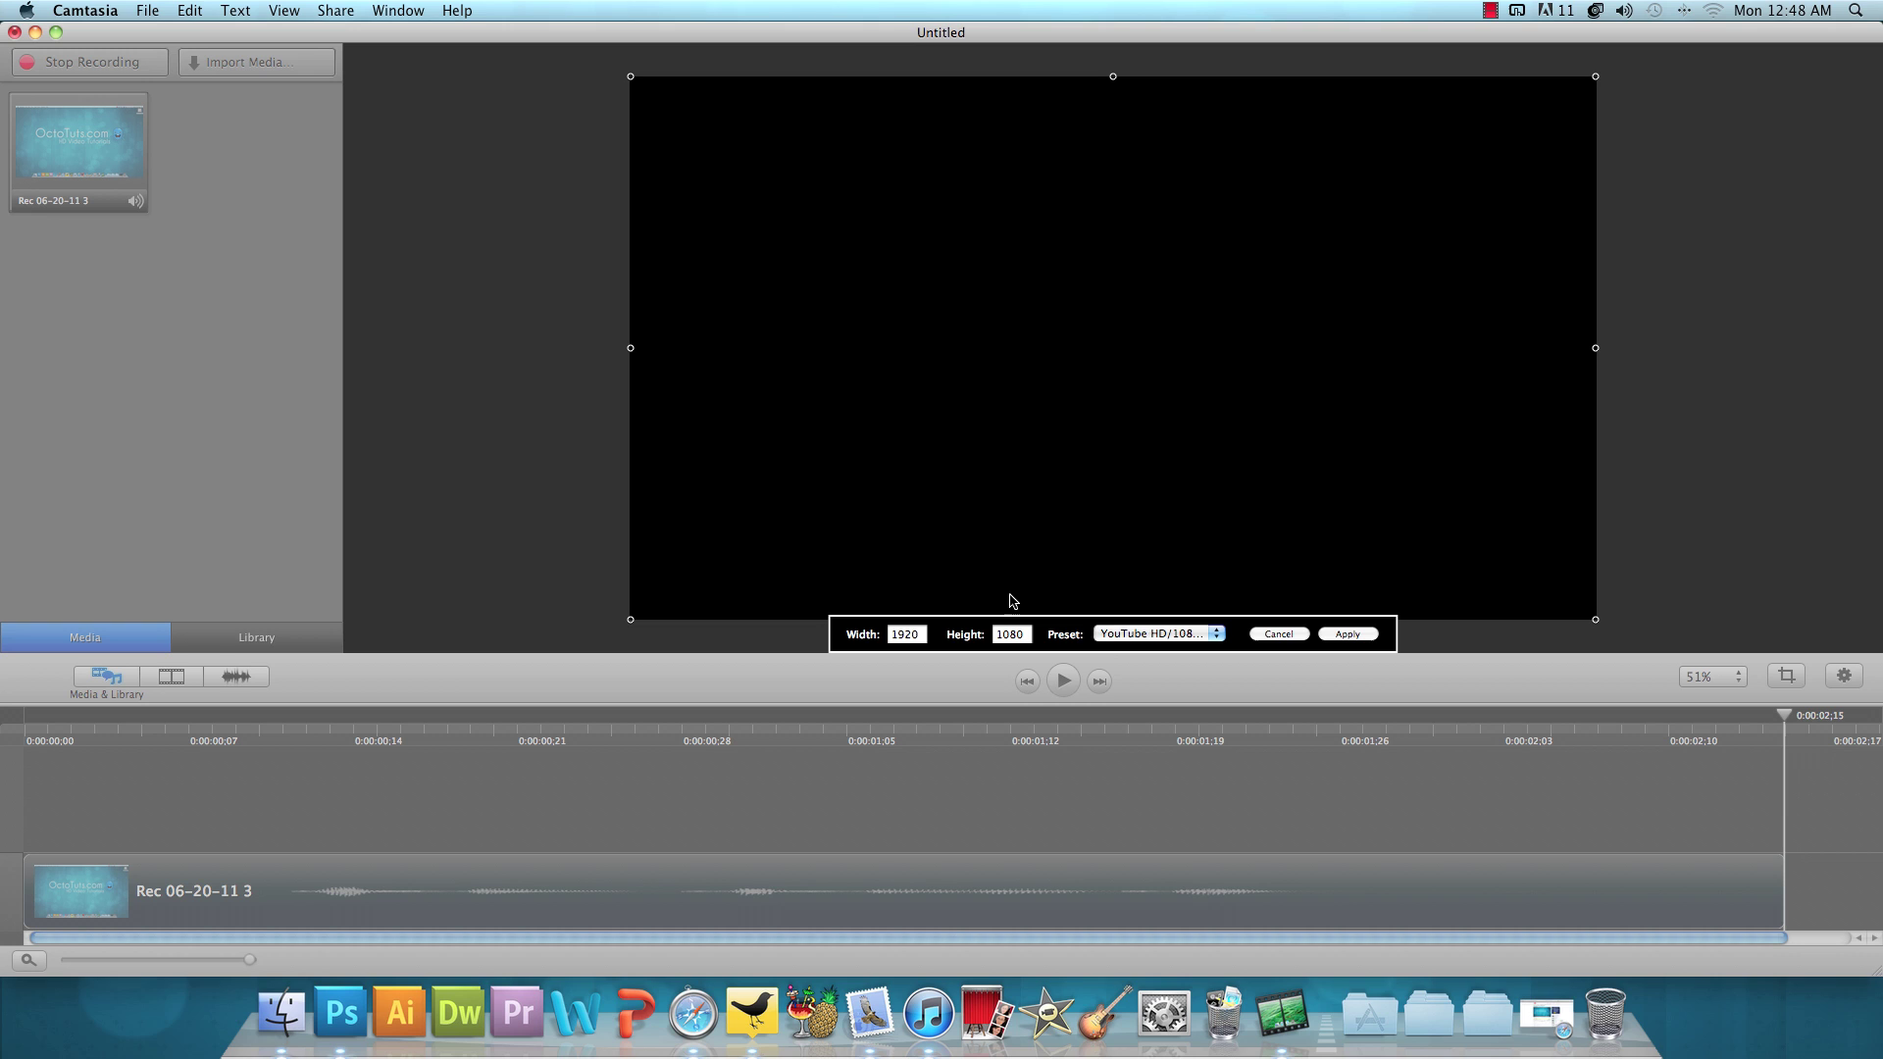
left_click(1114, 639)
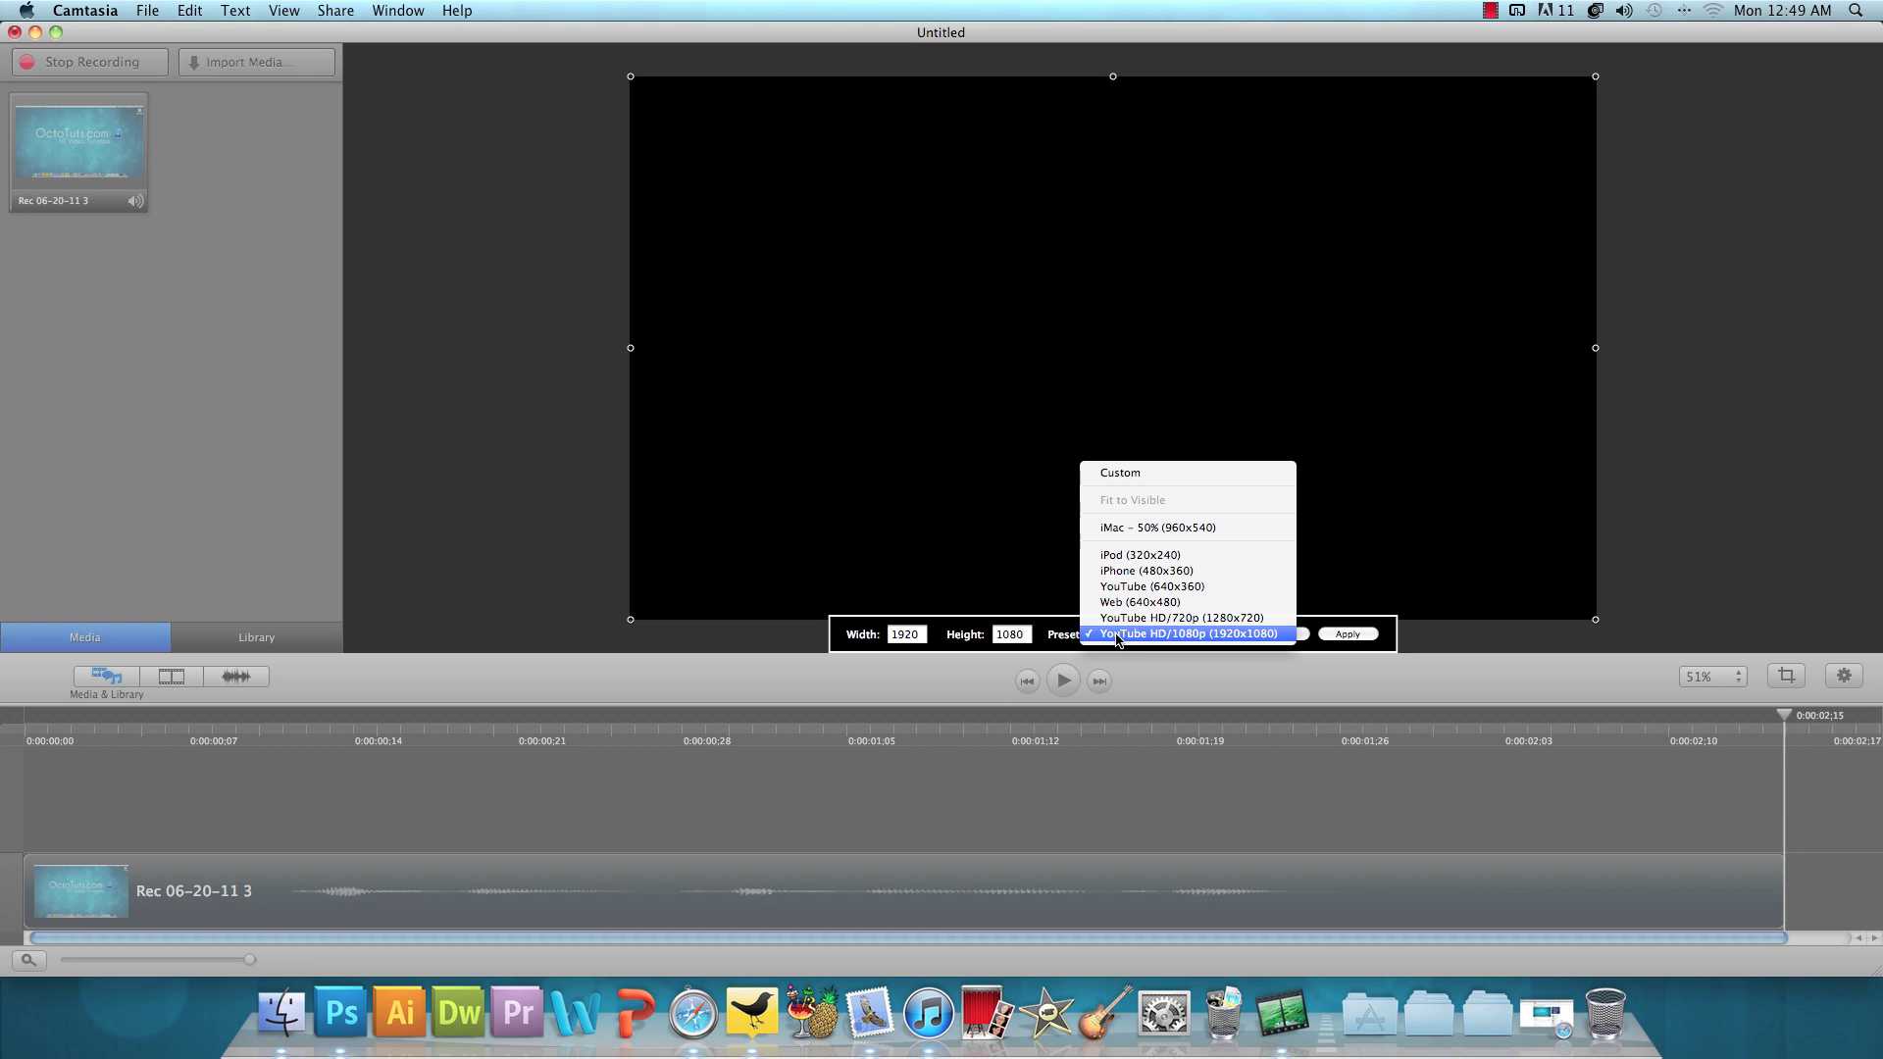
left_click(1116, 639)
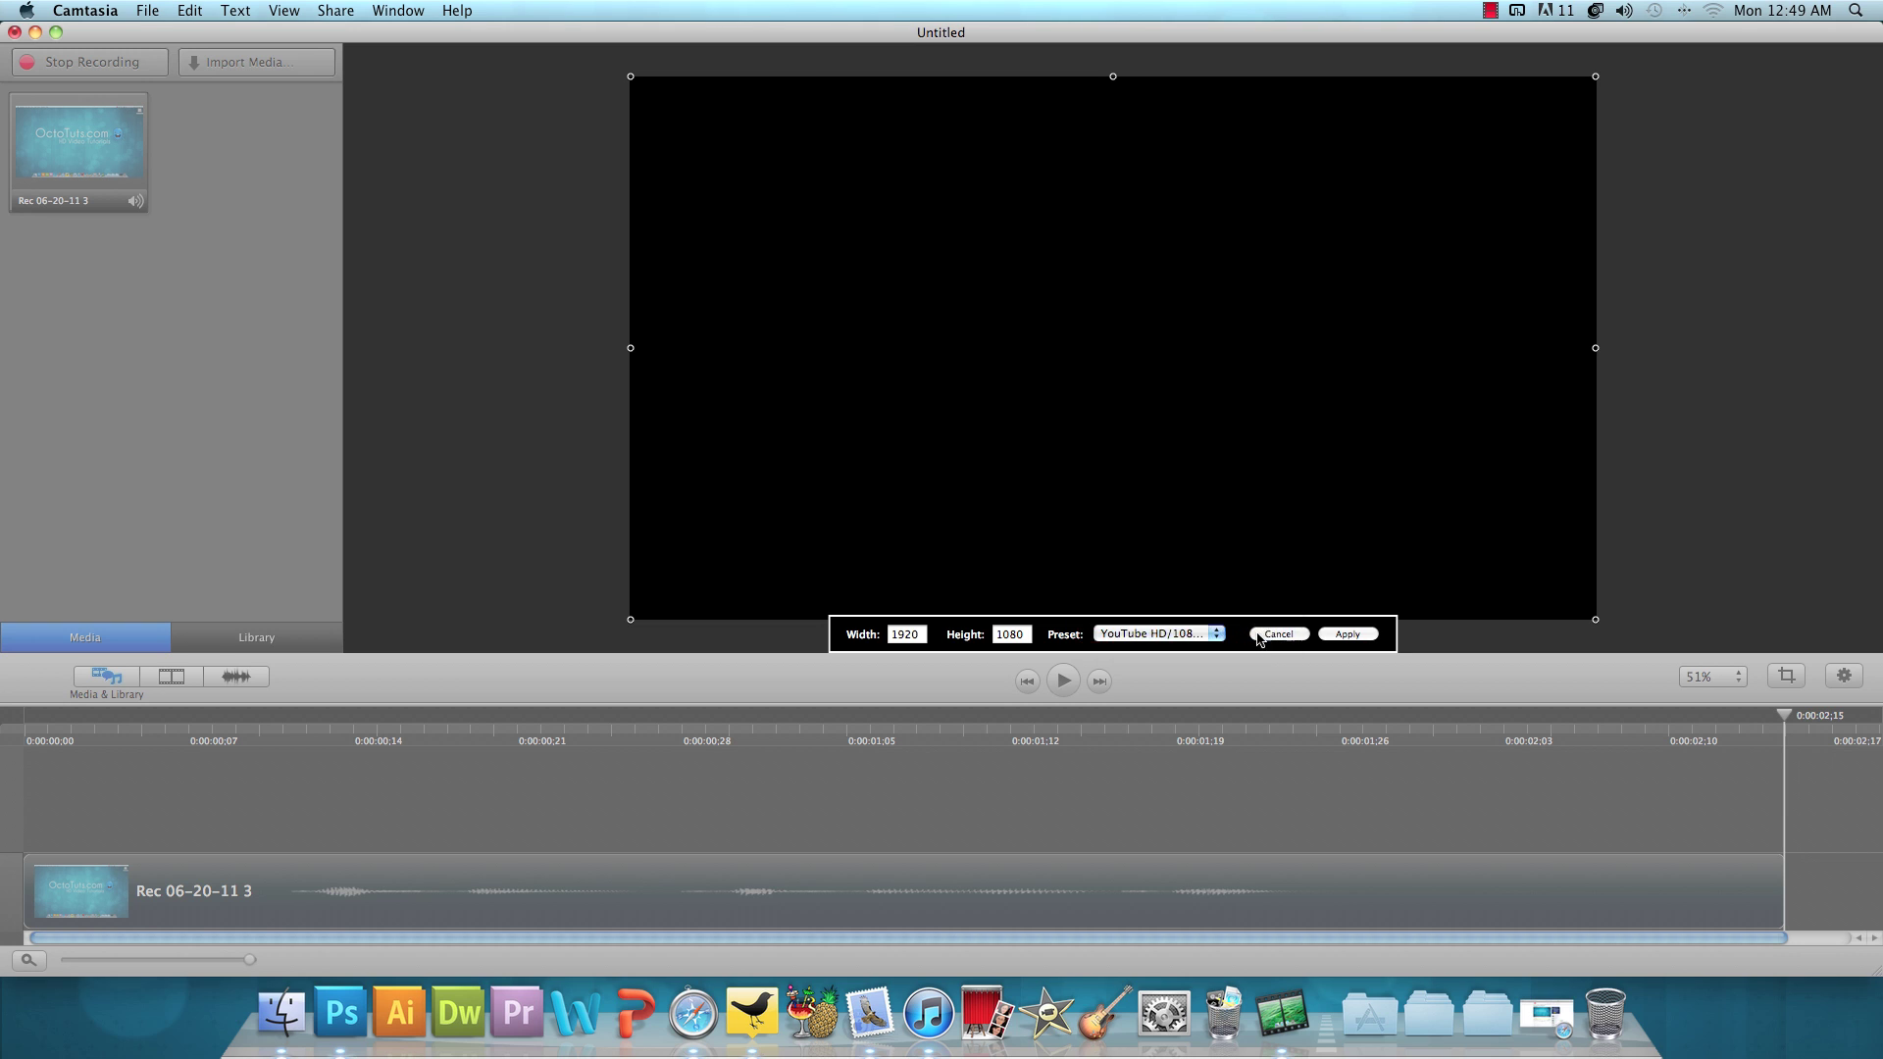
left_click(1345, 634)
Resize and reposition the recording clip until it fills the full 1920×1080 canvas
left_click_drag(403, 725, 284, 727)
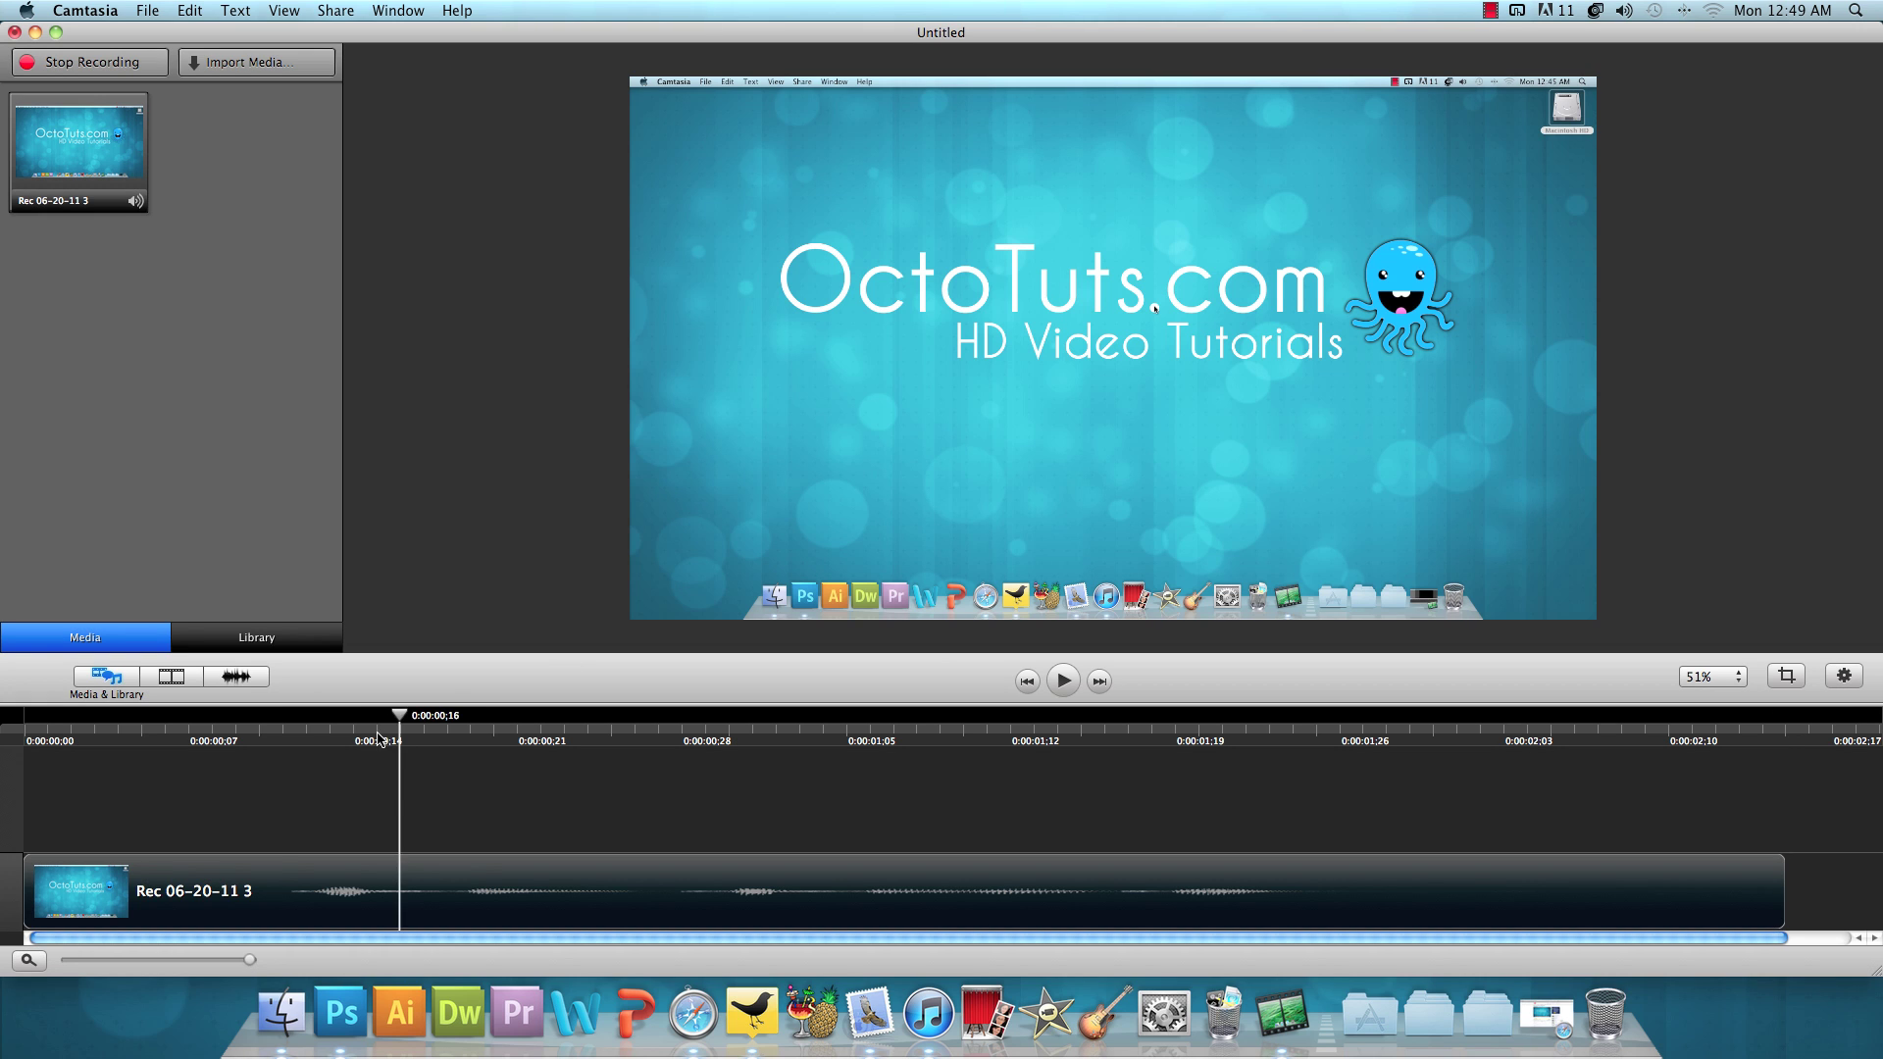
left_click(886, 505)
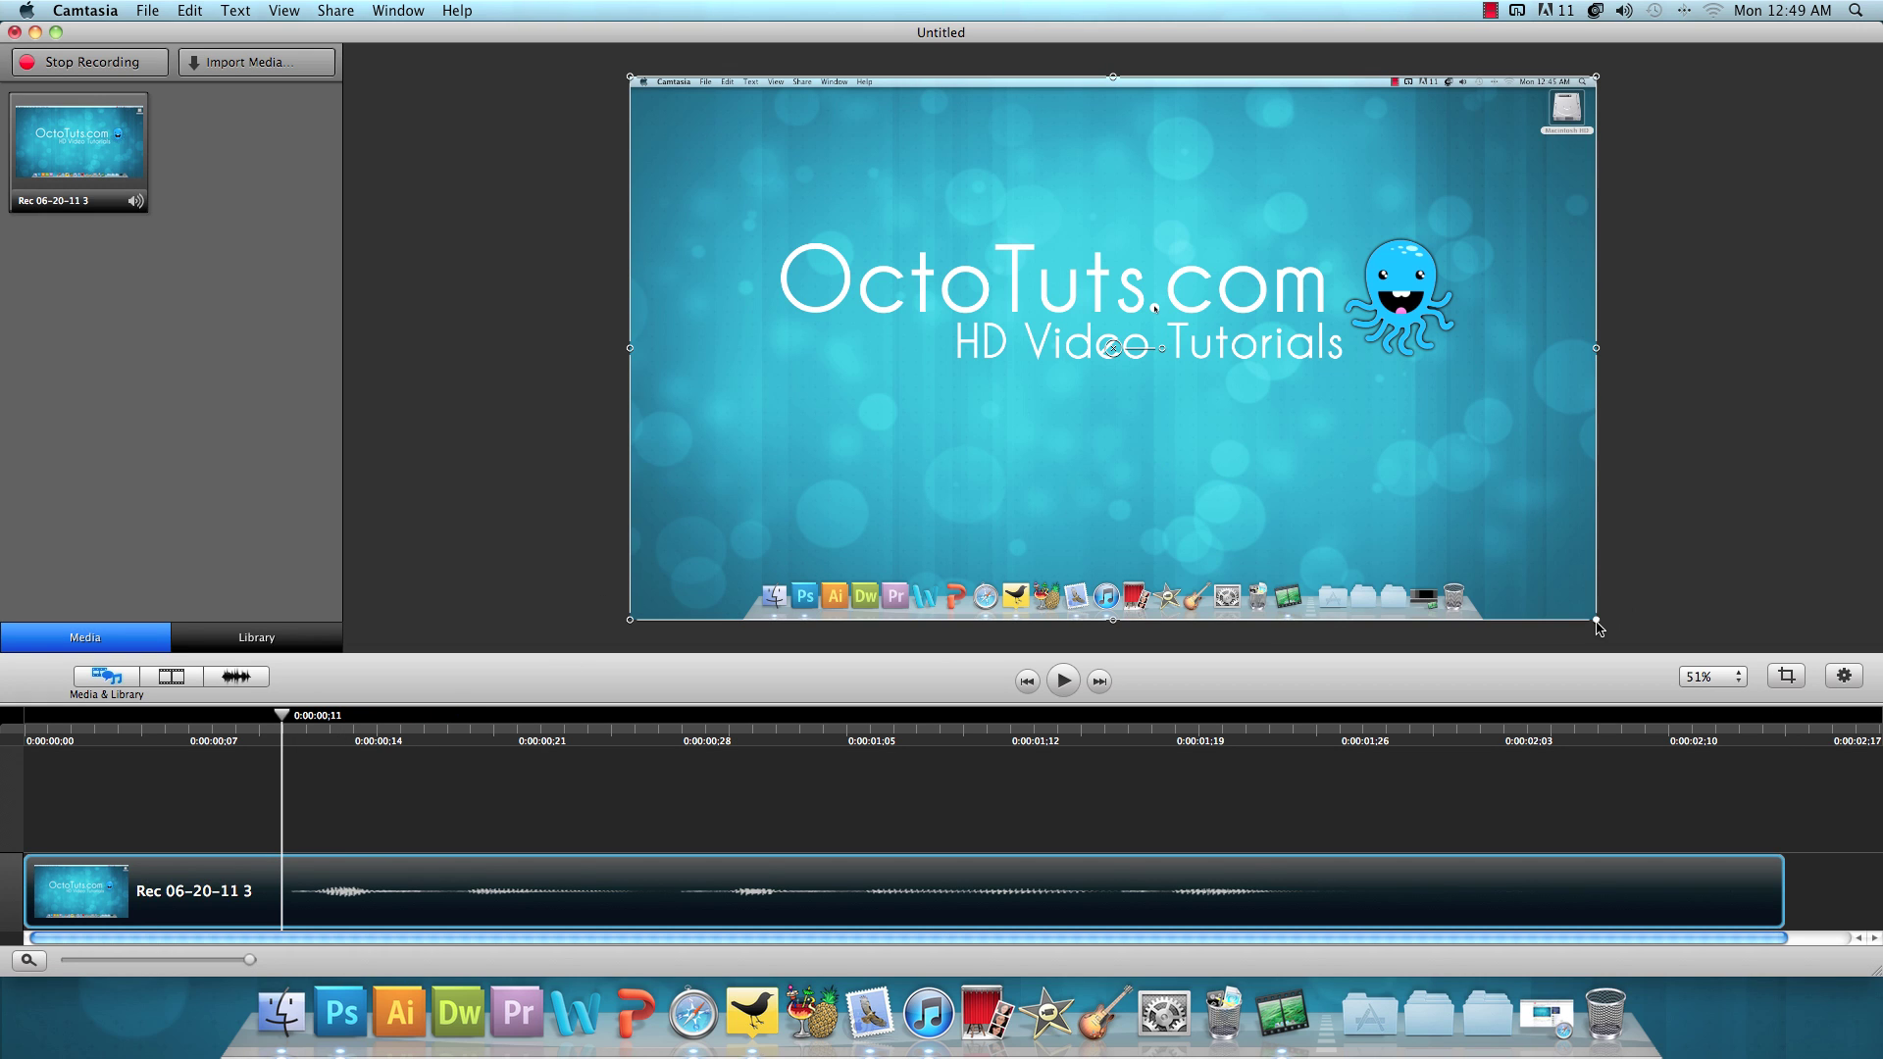
left_click_drag(1597, 621, 1248, 423)
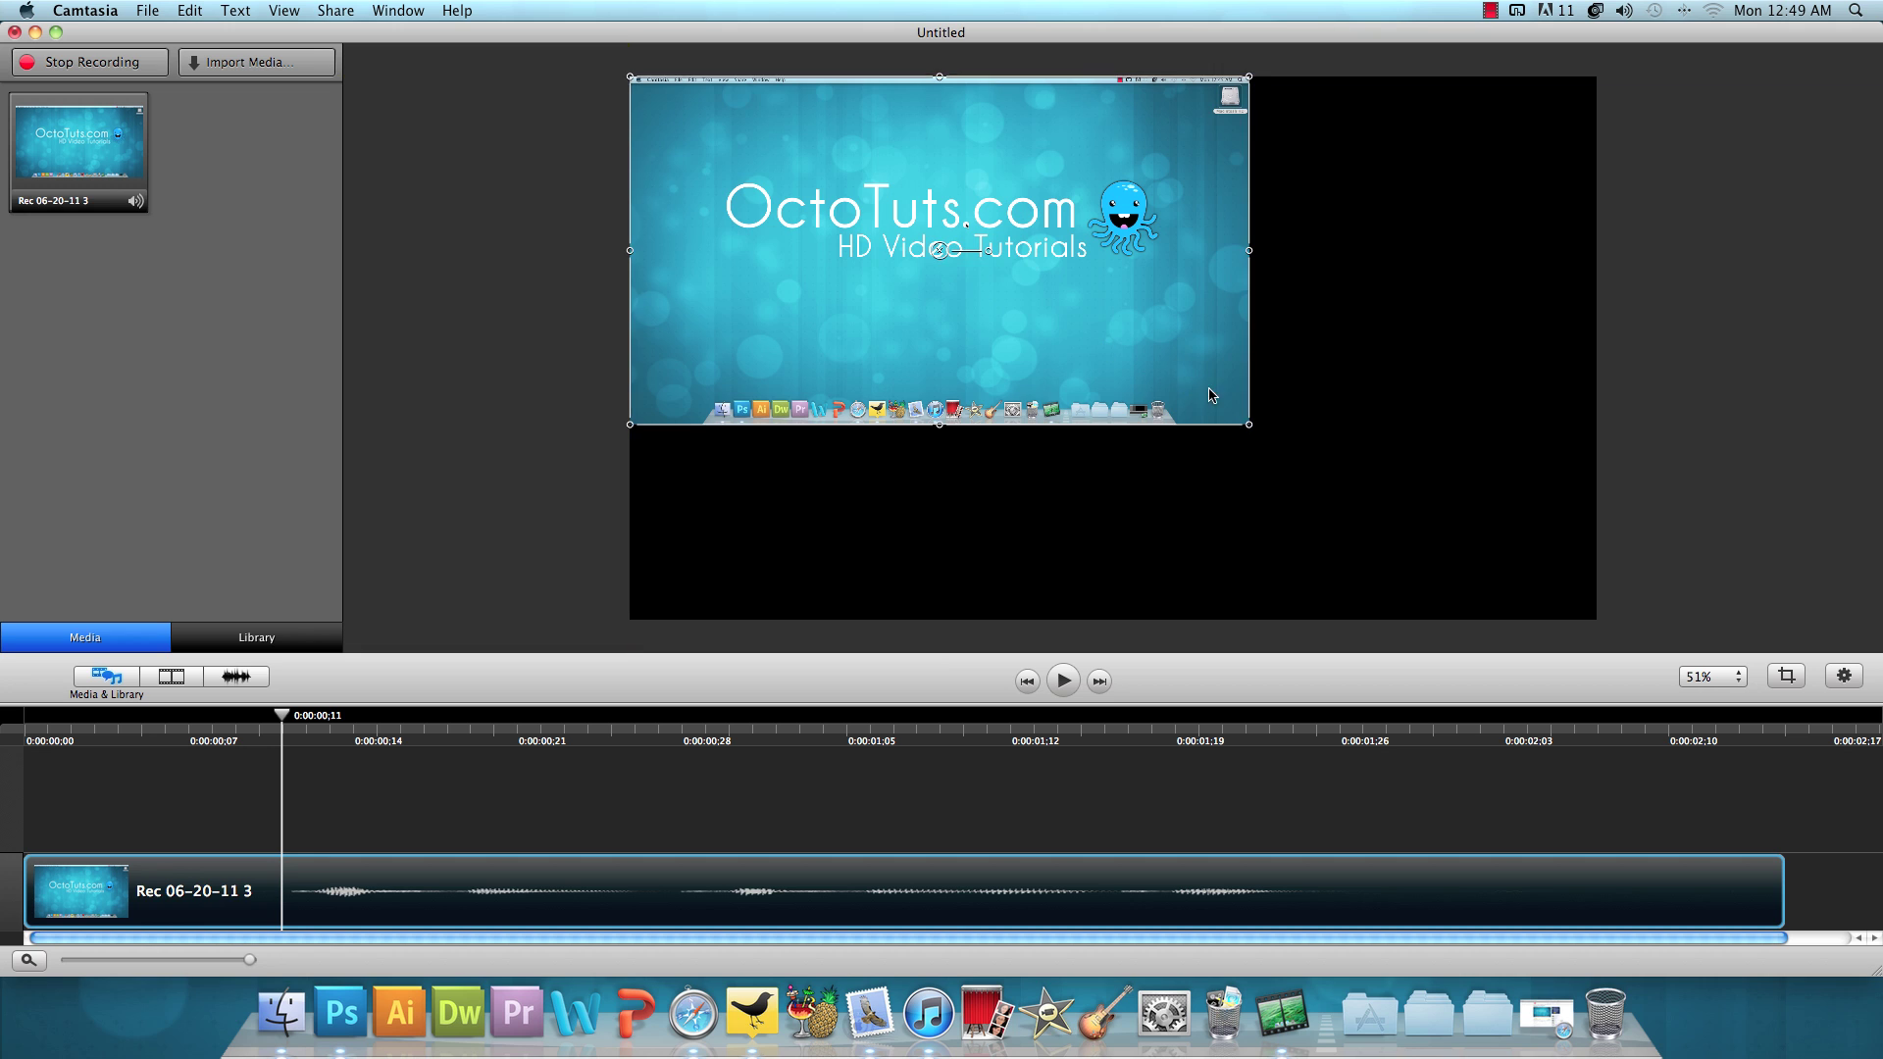
left_click_drag(1093, 343, 1268, 417)
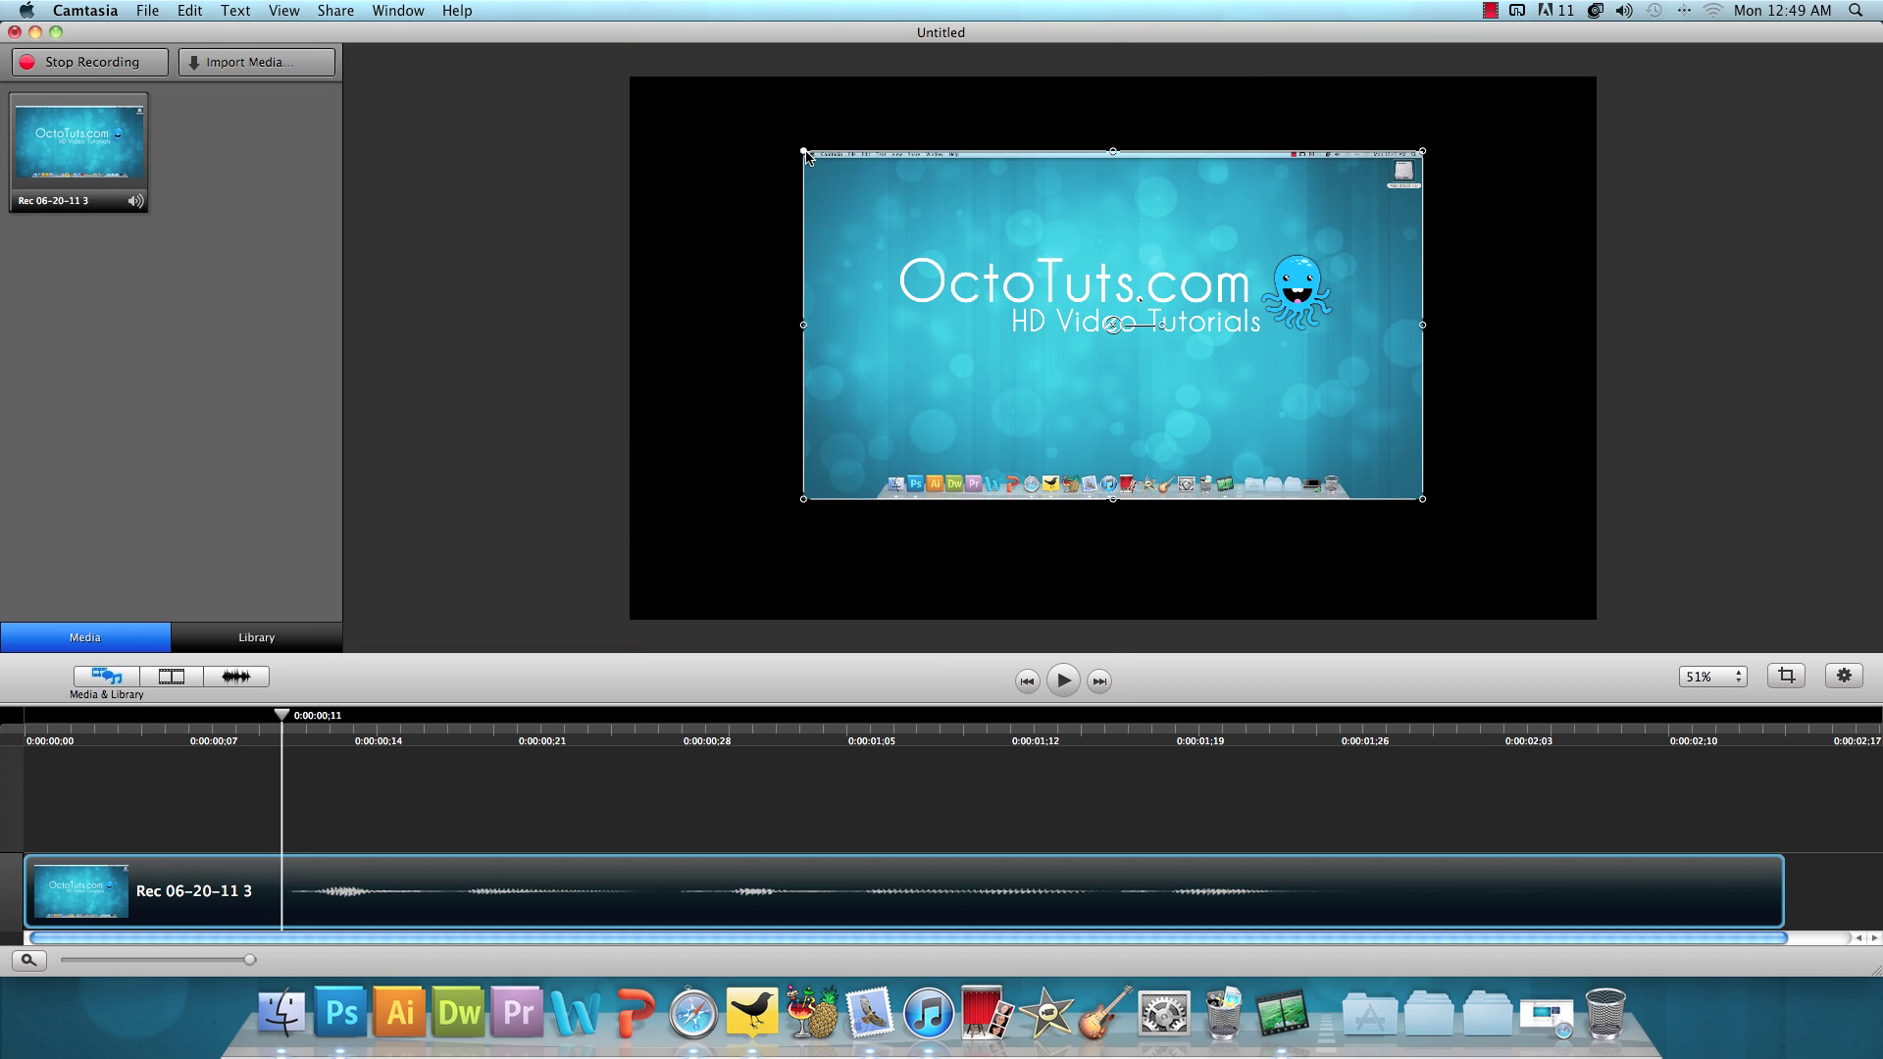
left_click_drag(804, 153, 595, 86)
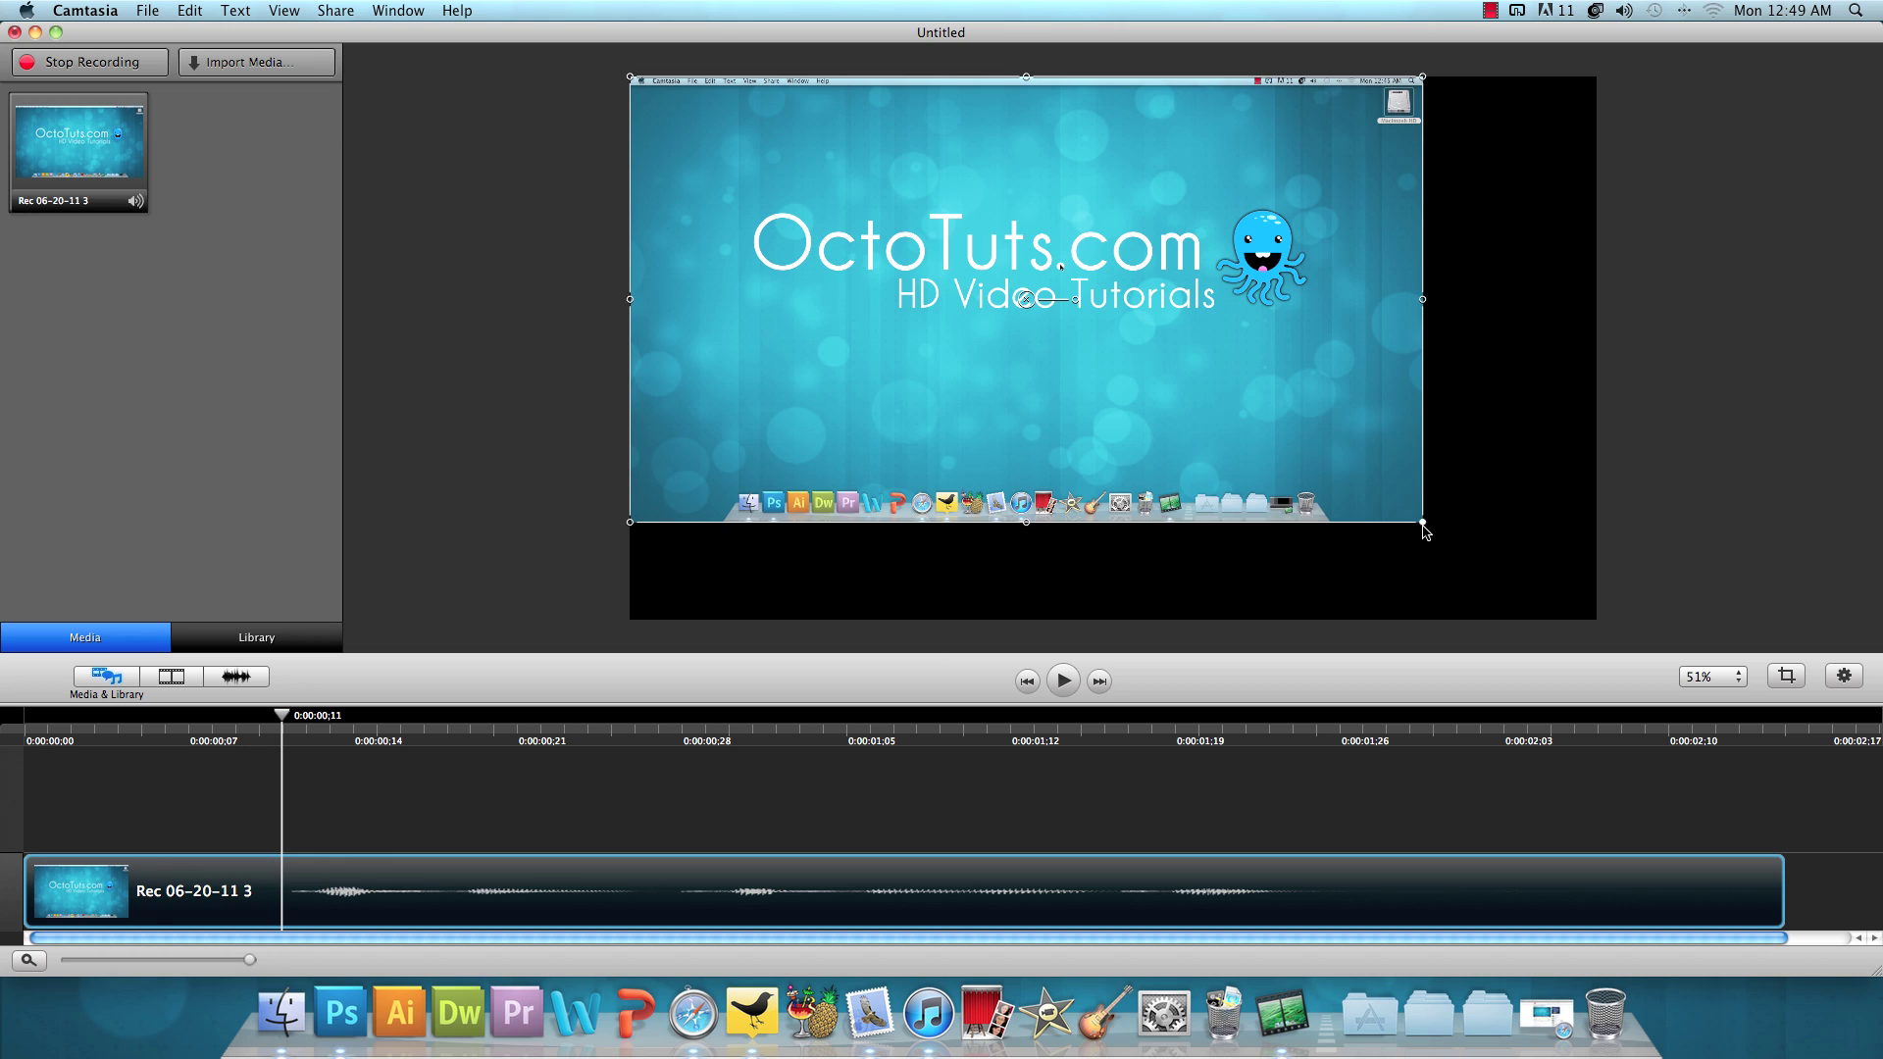
left_click_drag(1422, 523, 1600, 623)
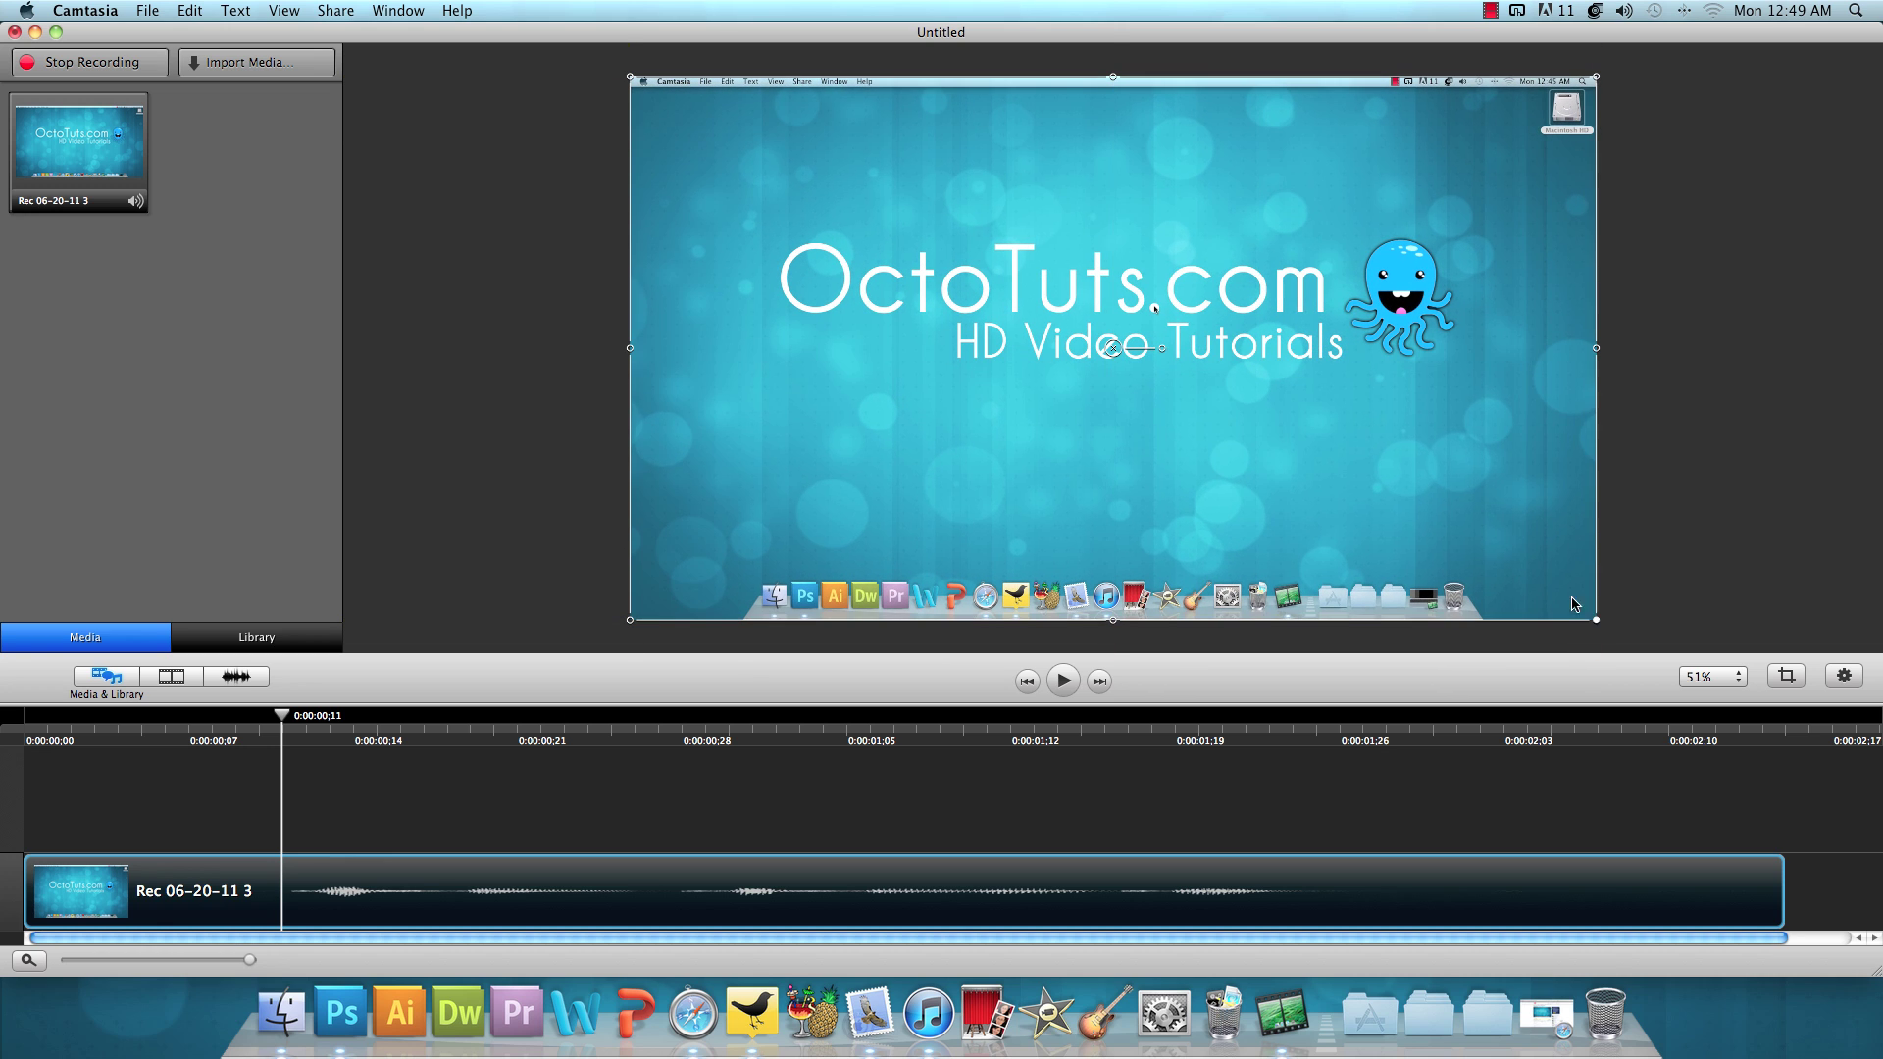
Start an advanced export named 'test' on the Desktop as a QuickTime Movie
left_click(348, 10)
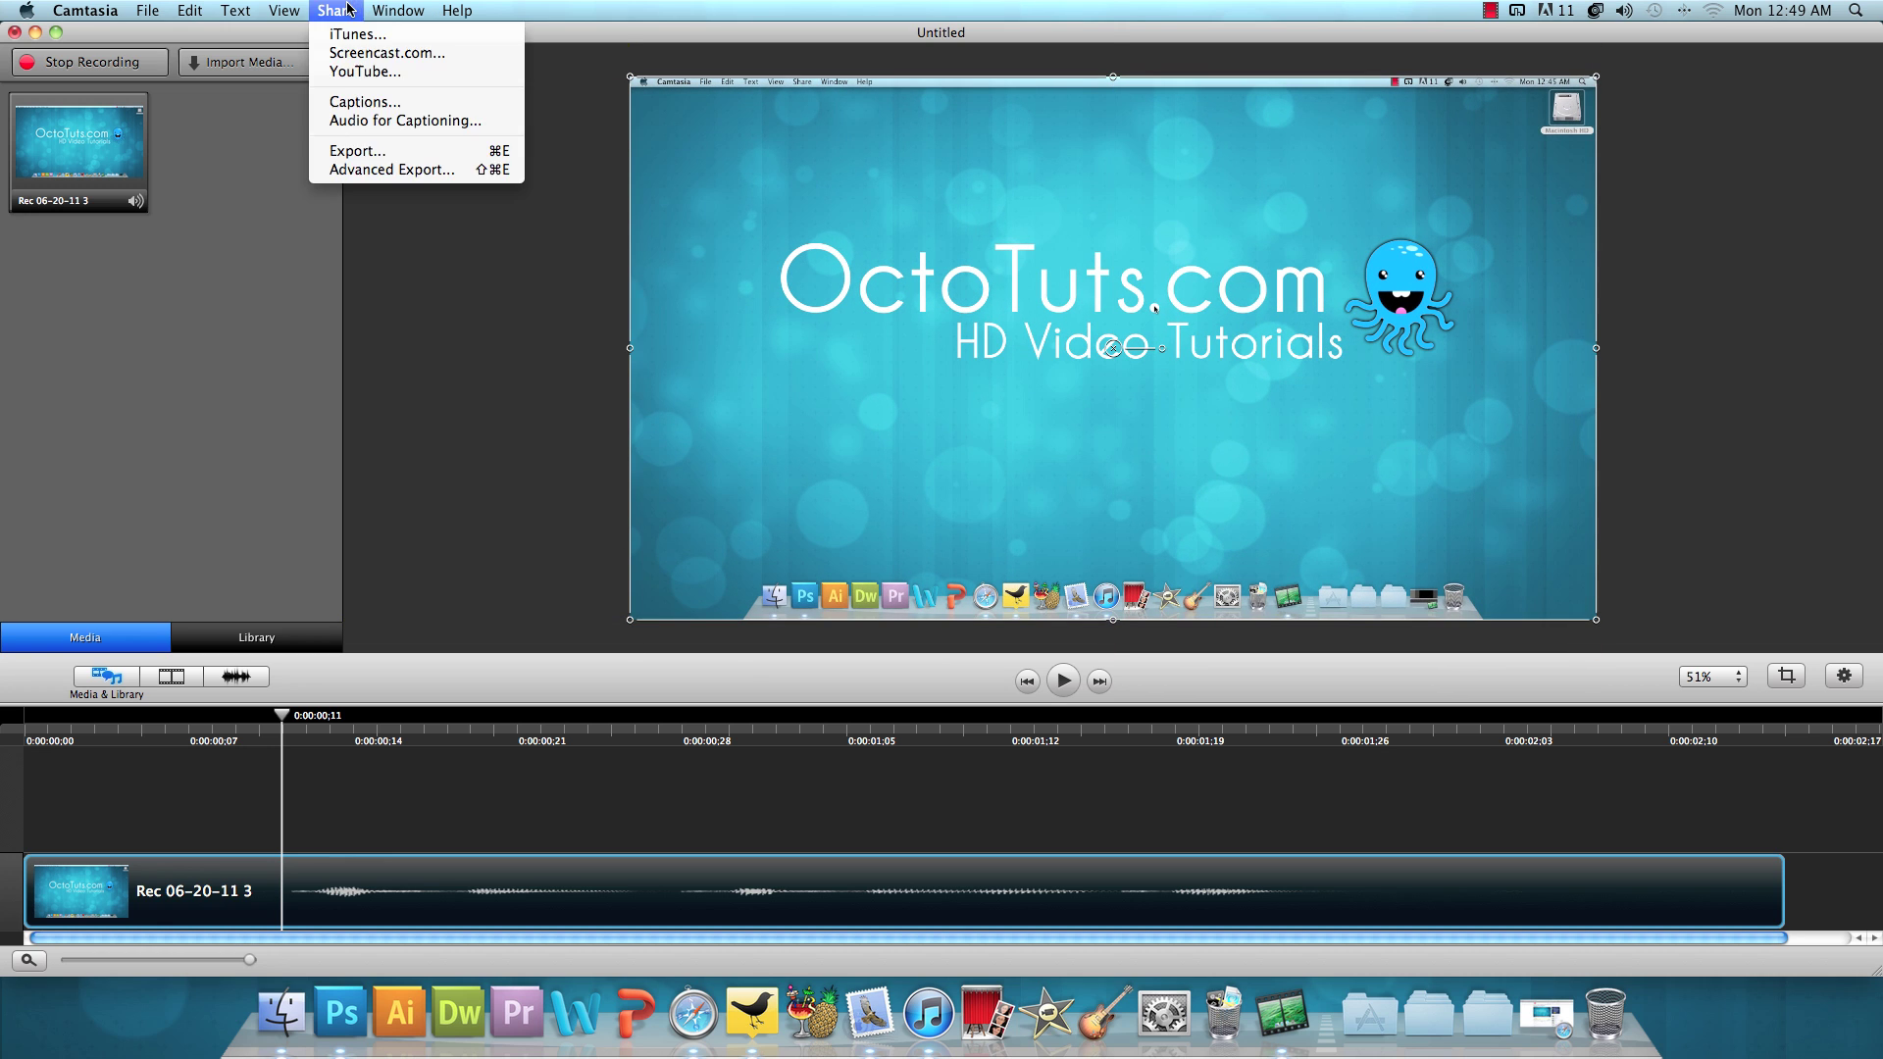
left_click(428, 171)
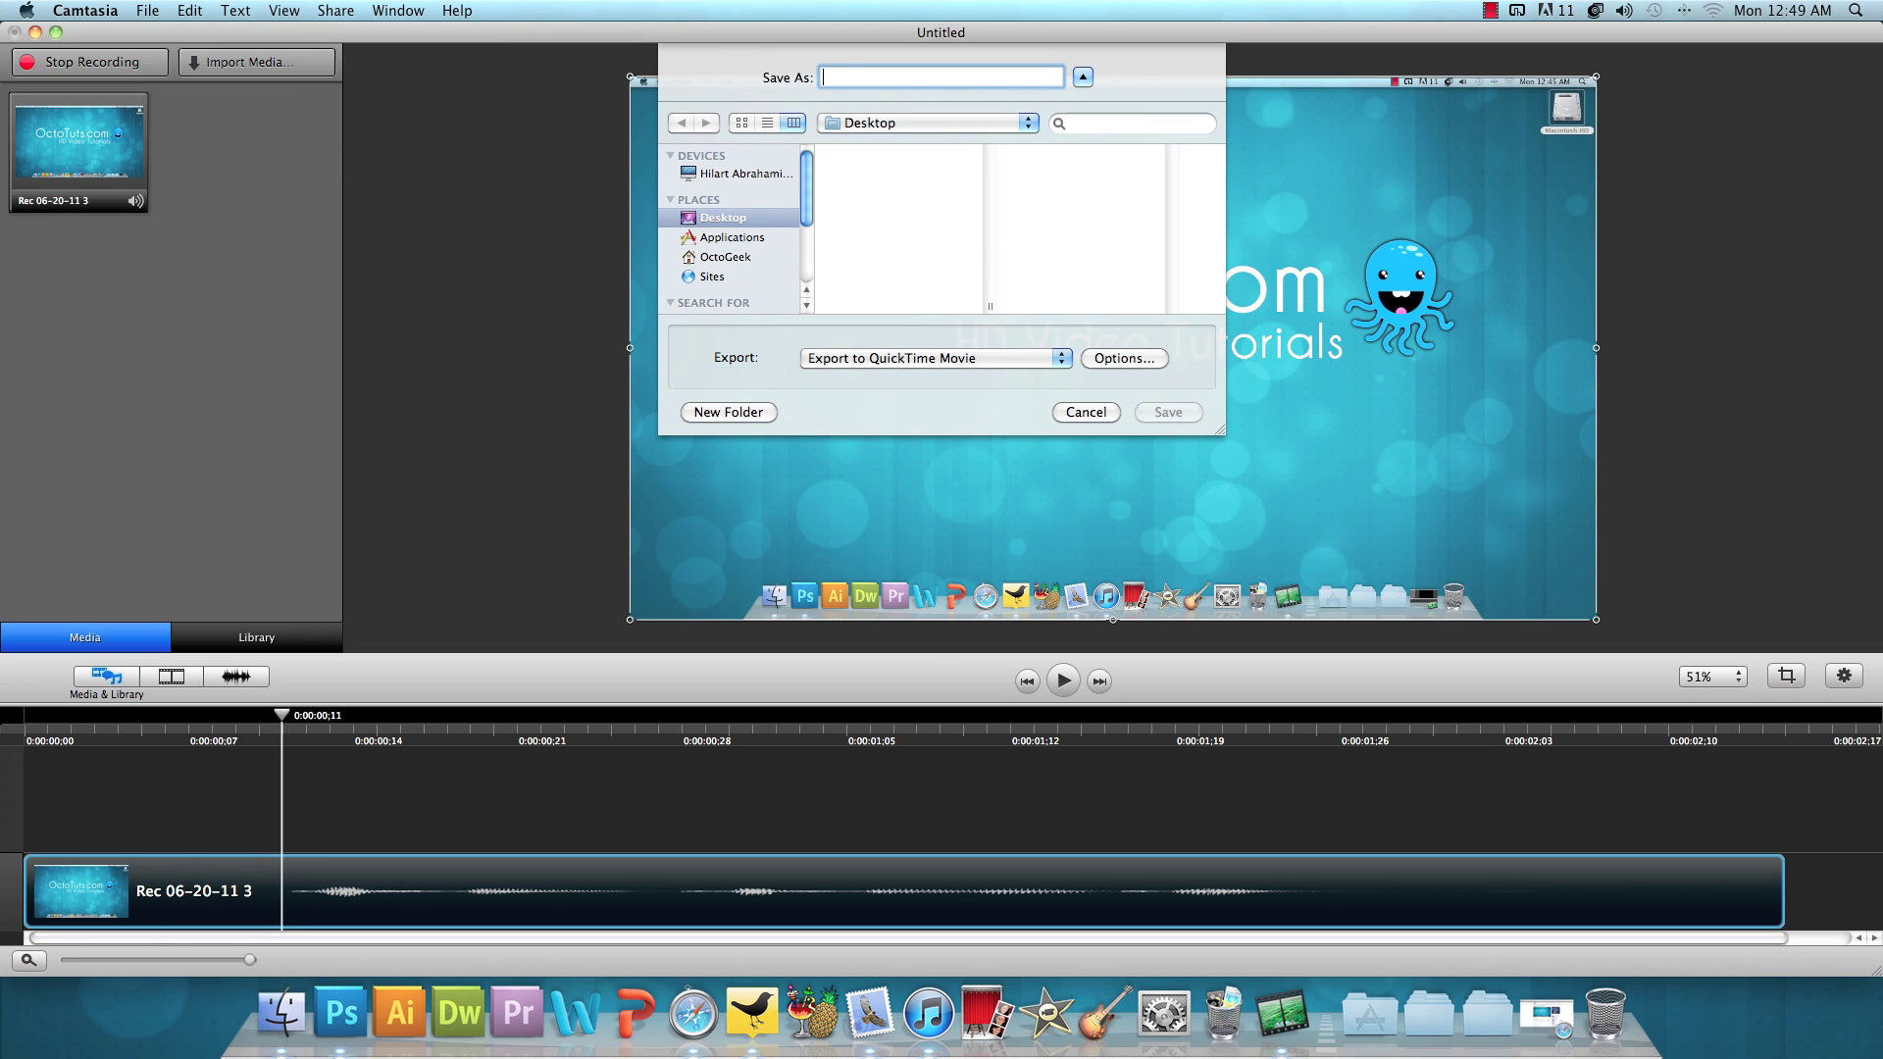
type("test")
left_click(932, 366)
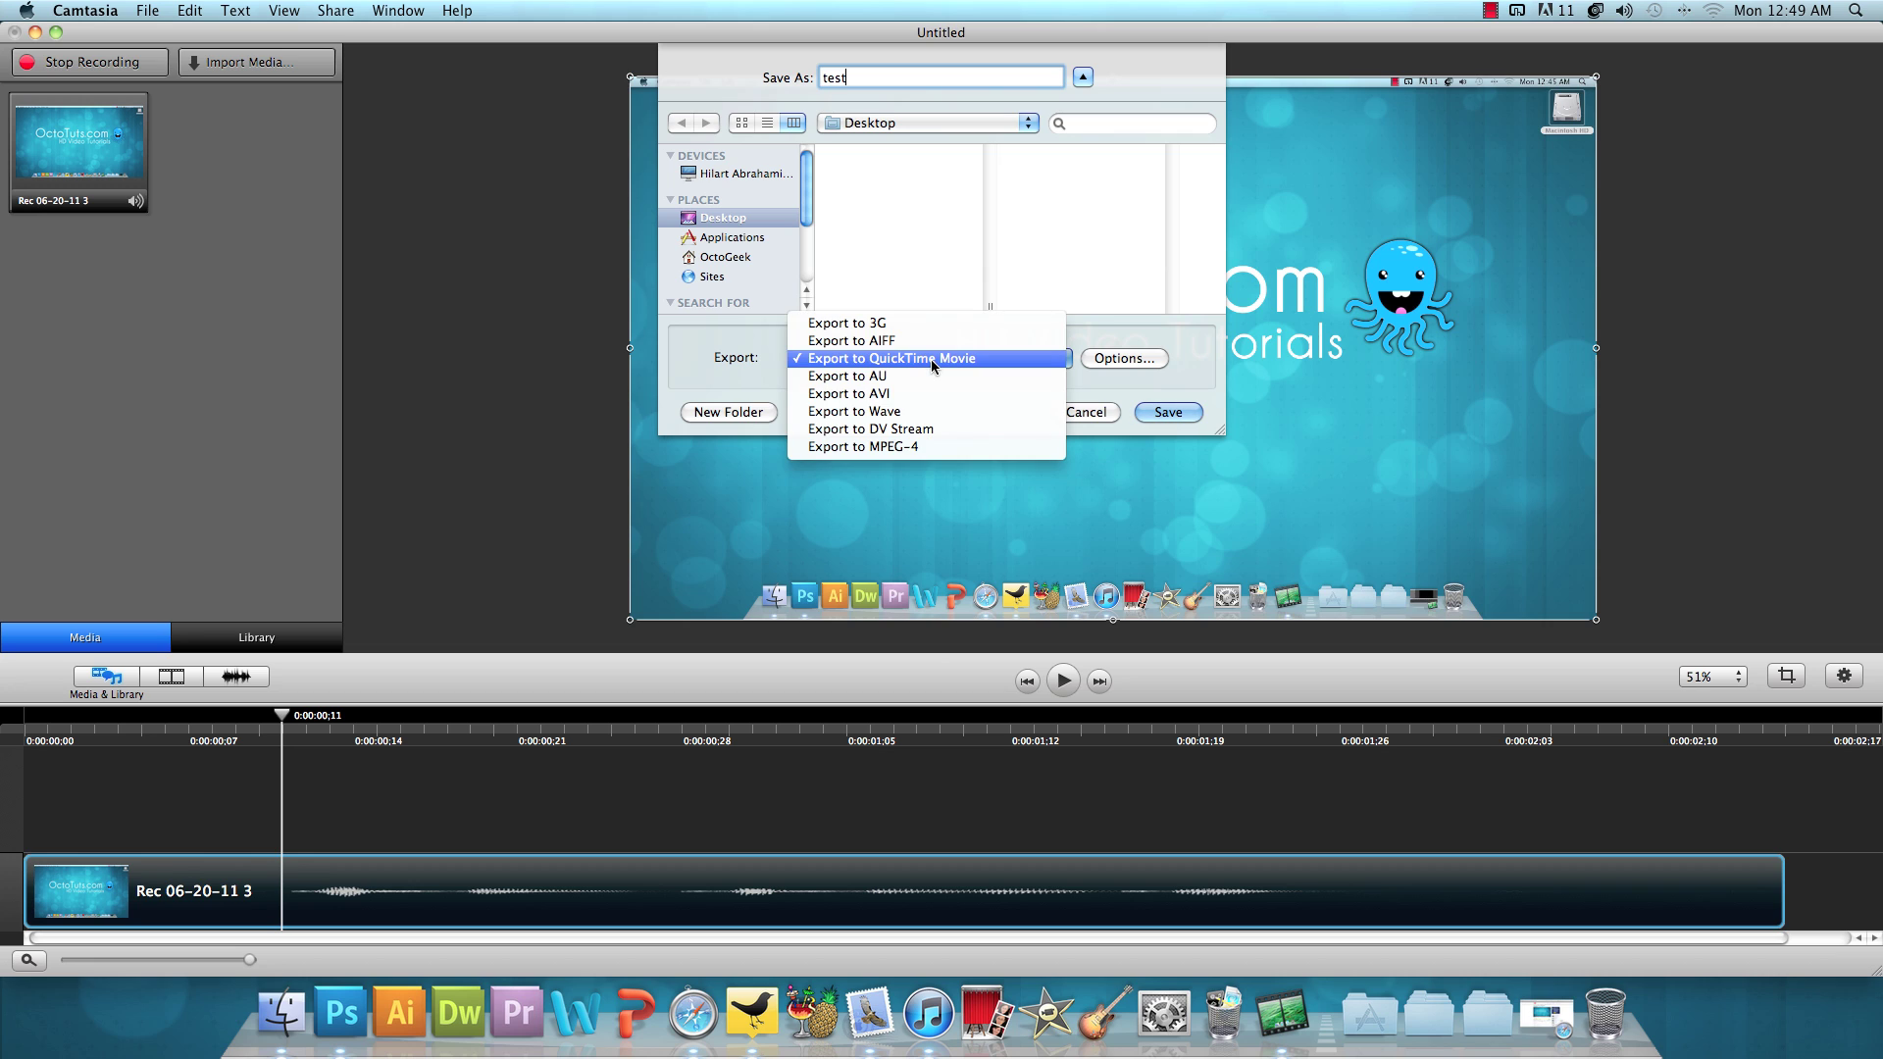
left_click(954, 359)
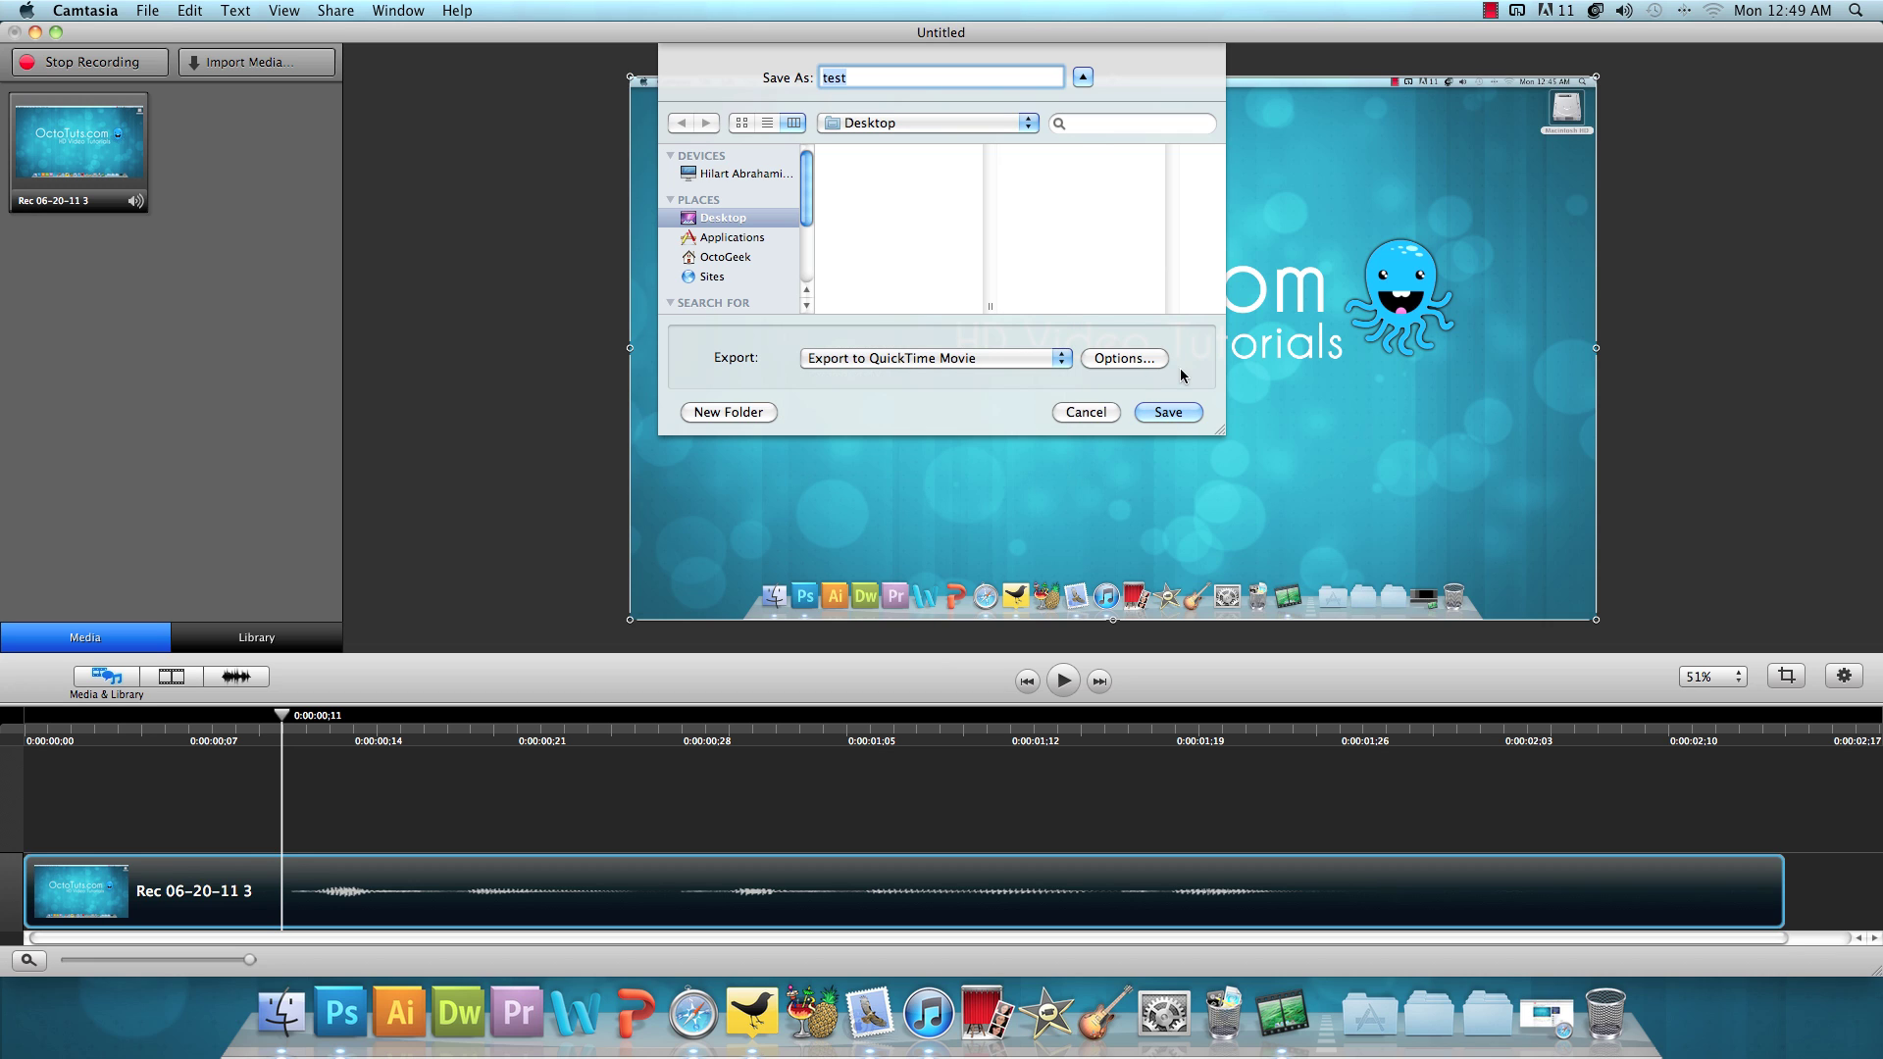
Keep the H.264 video compression at Best quality in the movie settings
left_click(1121, 363)
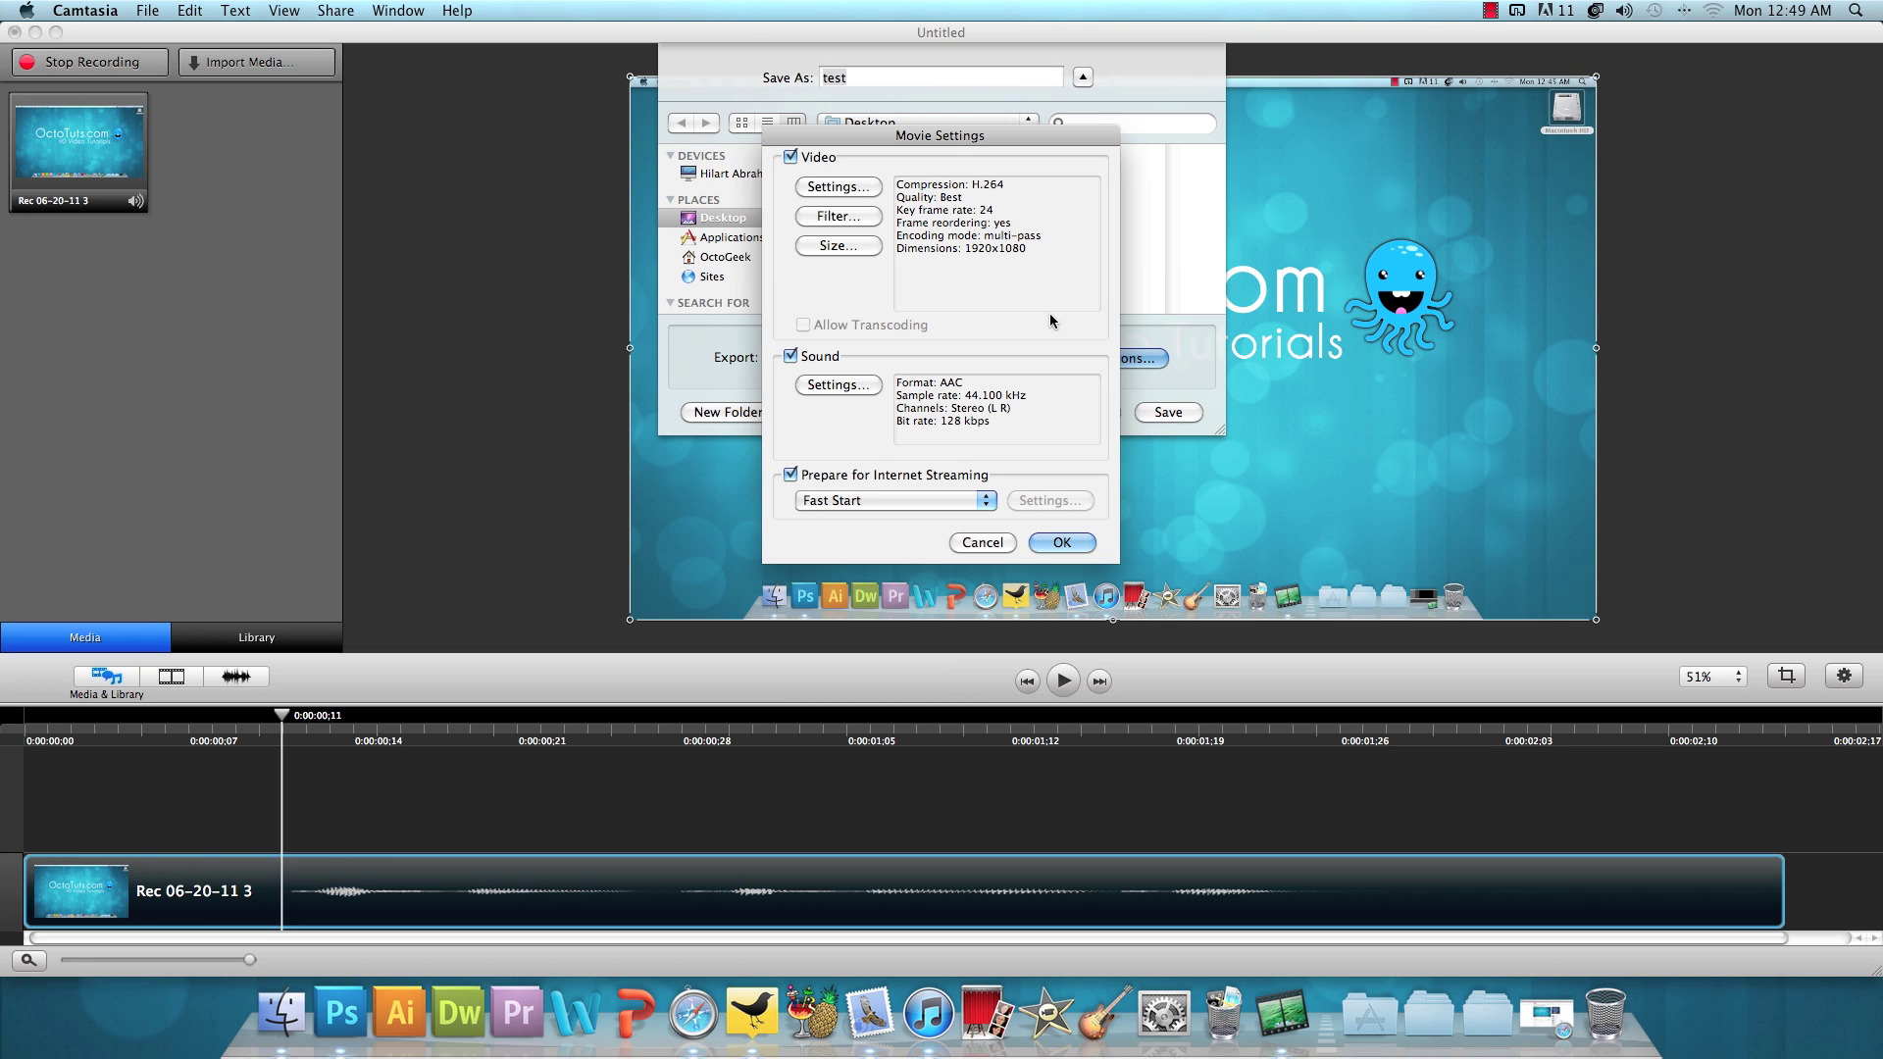
left_click(872, 188)
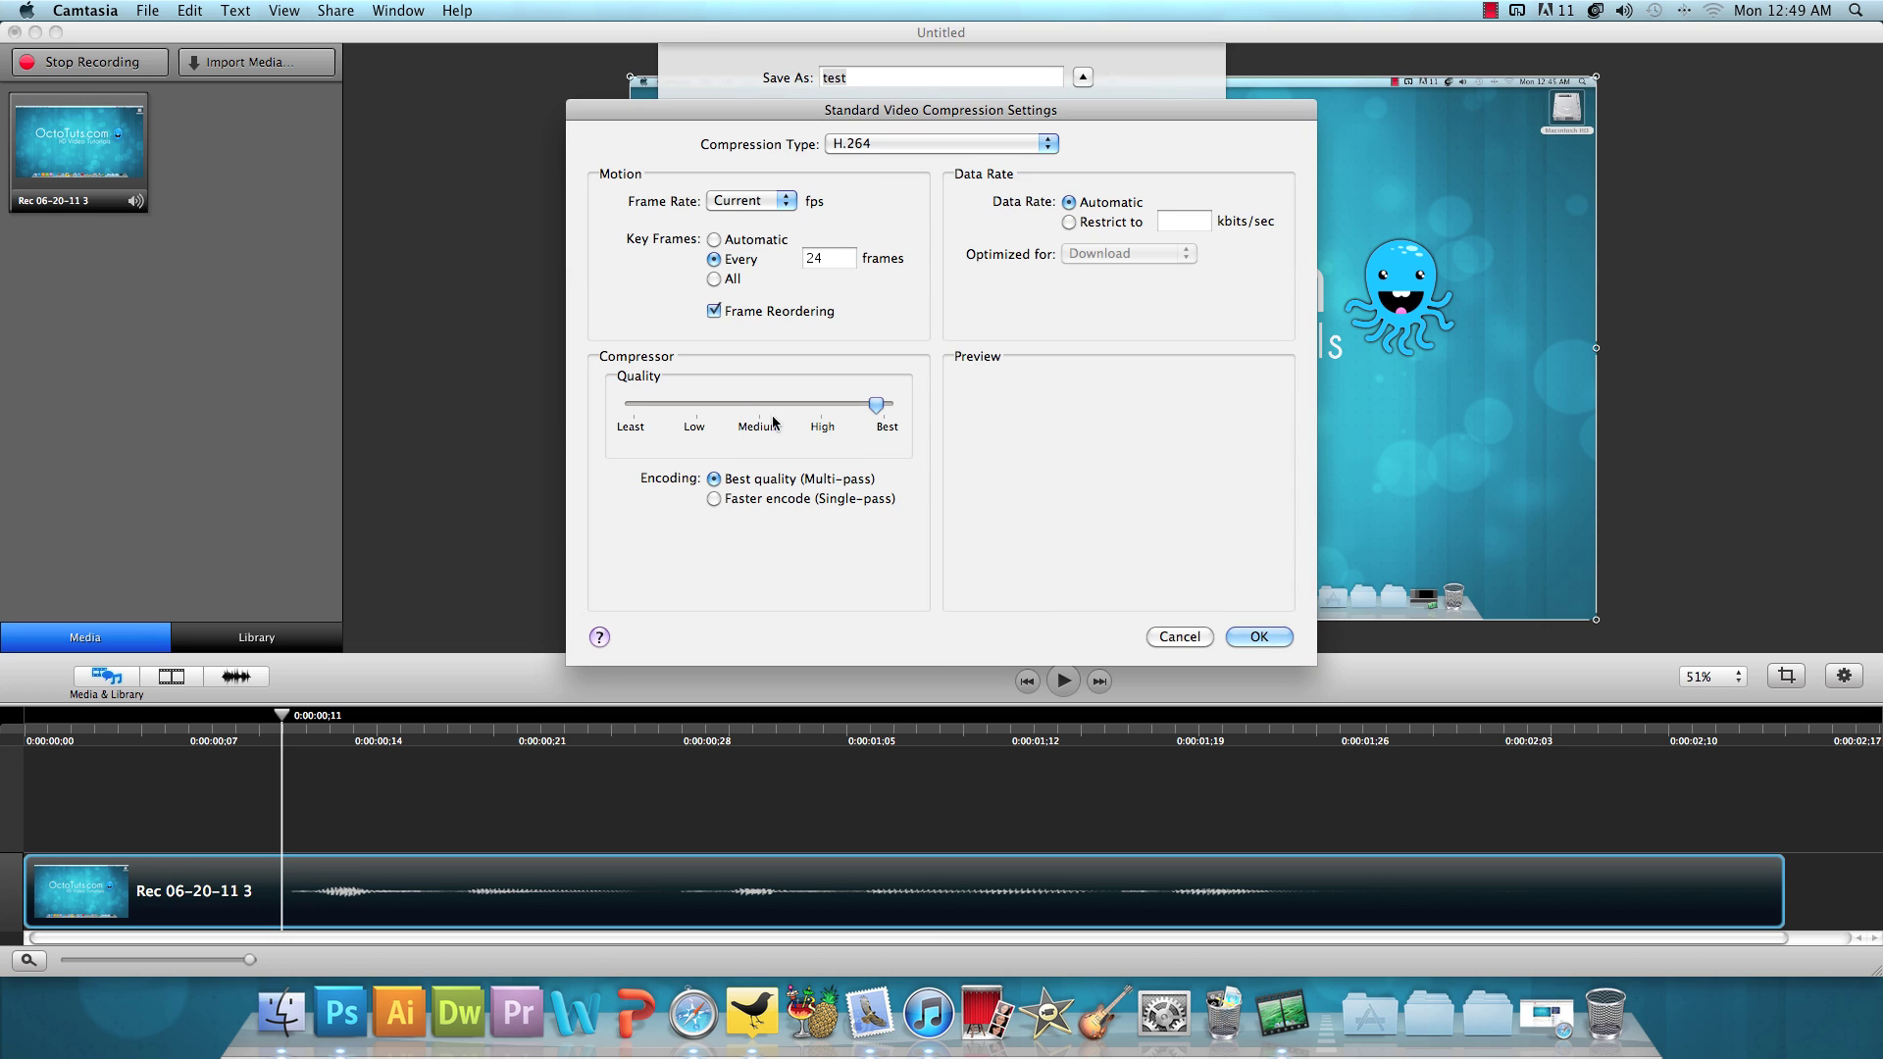
left_click_drag(875, 405, 870, 412)
left_click(1259, 636)
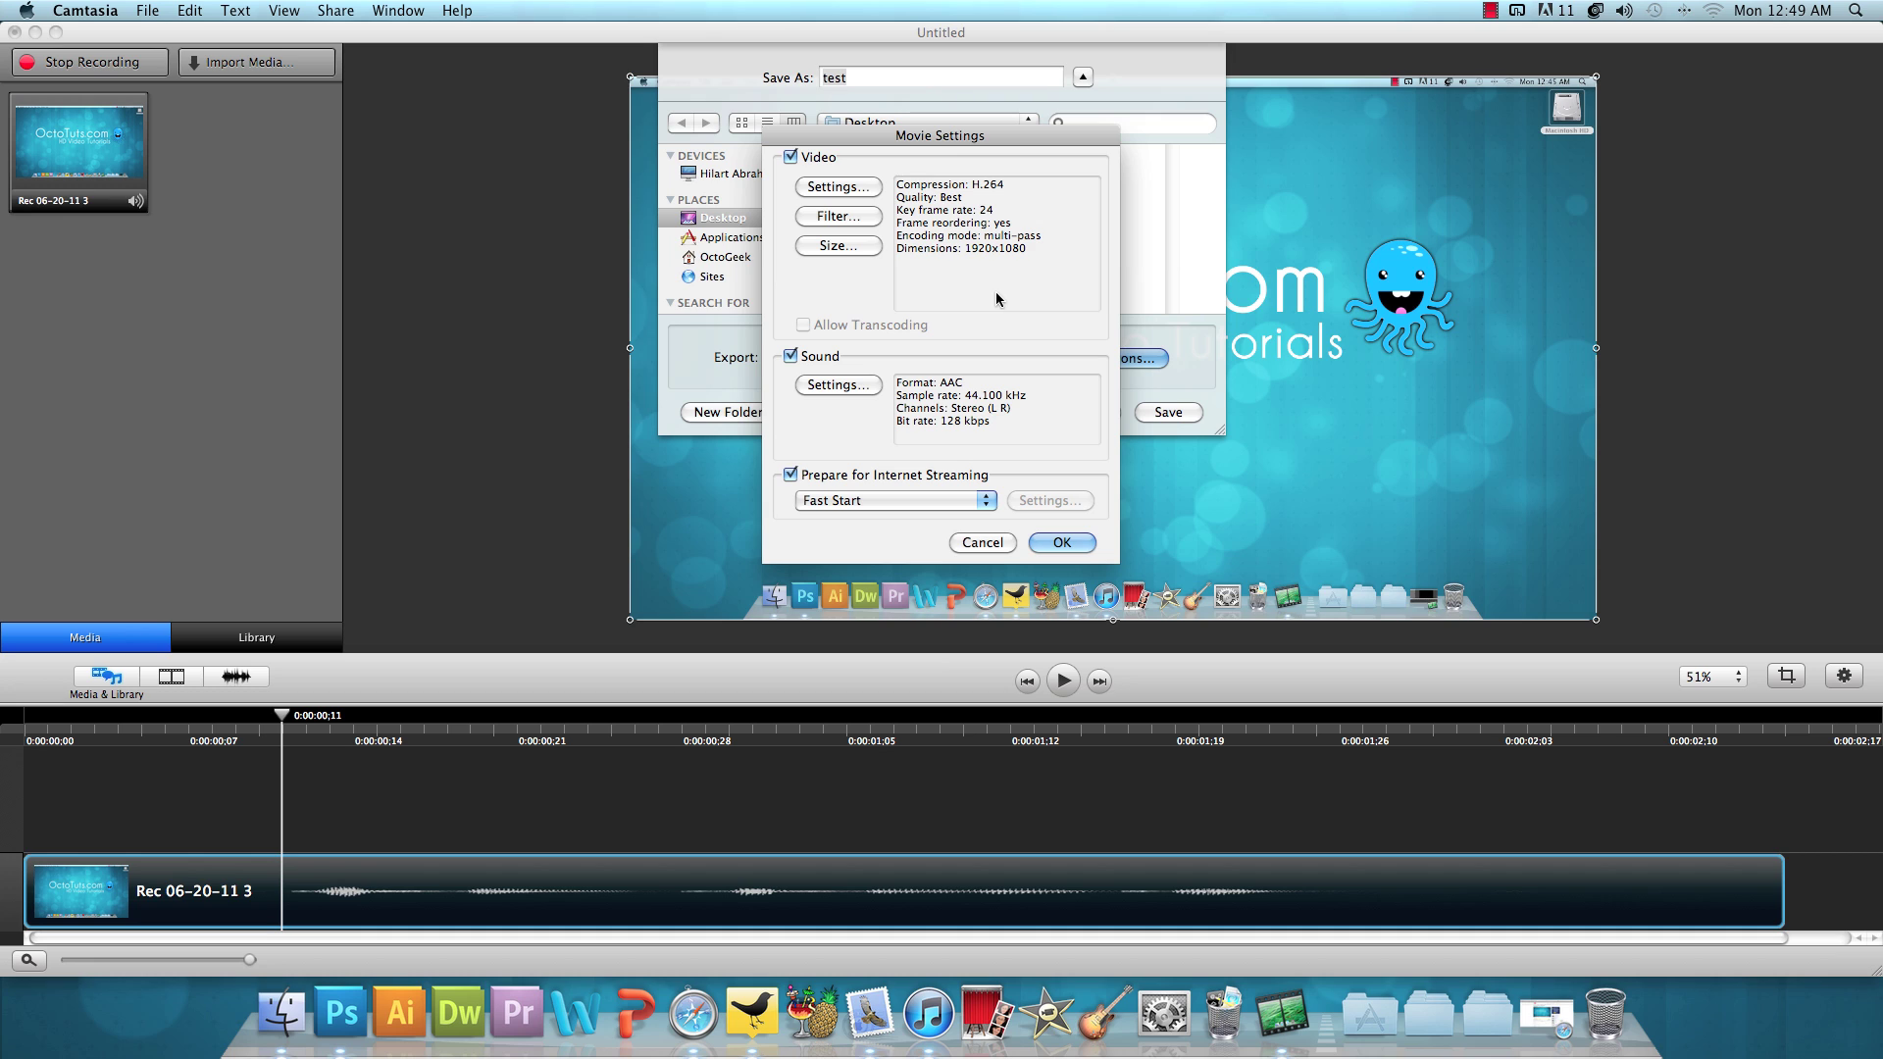
Keep the 1920 x 1080 HD export size and save the test movie
left_click(839, 247)
left_click(872, 222)
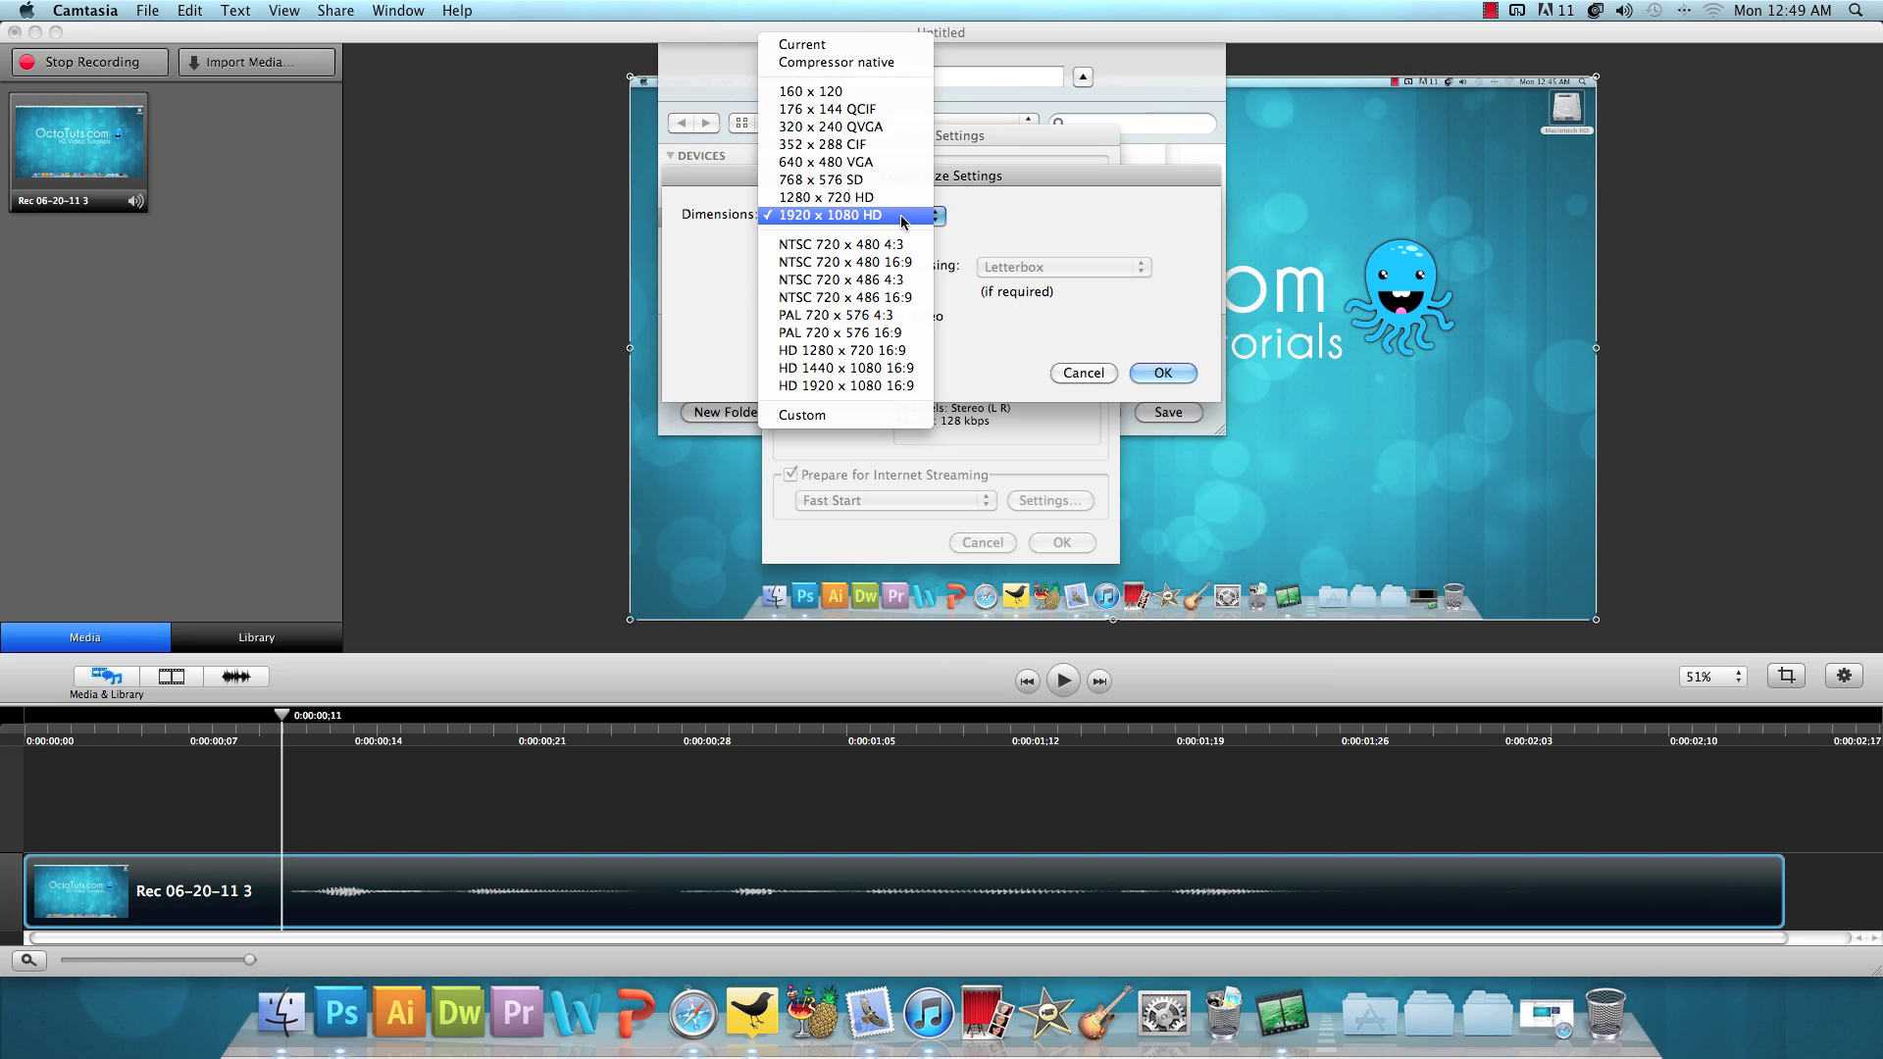
left_click(901, 216)
left_click(1162, 373)
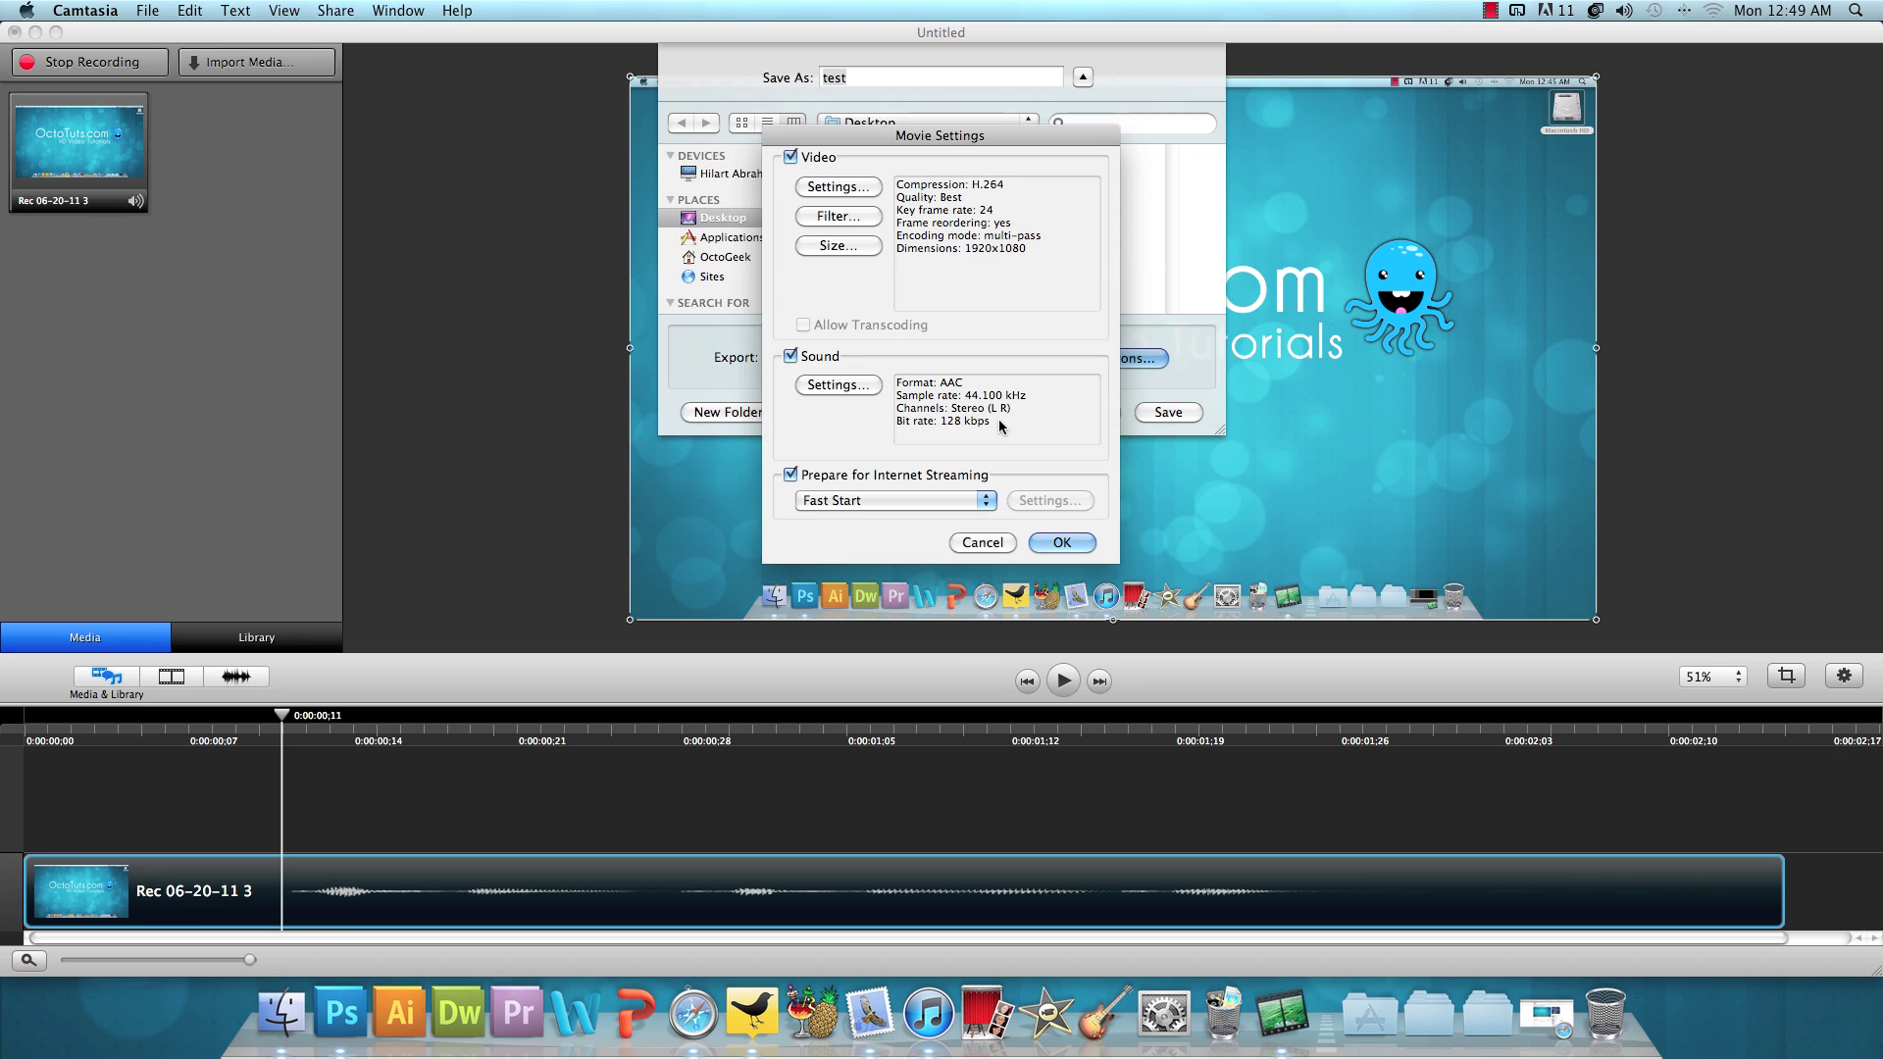
left_click(1060, 543)
left_click(1168, 410)
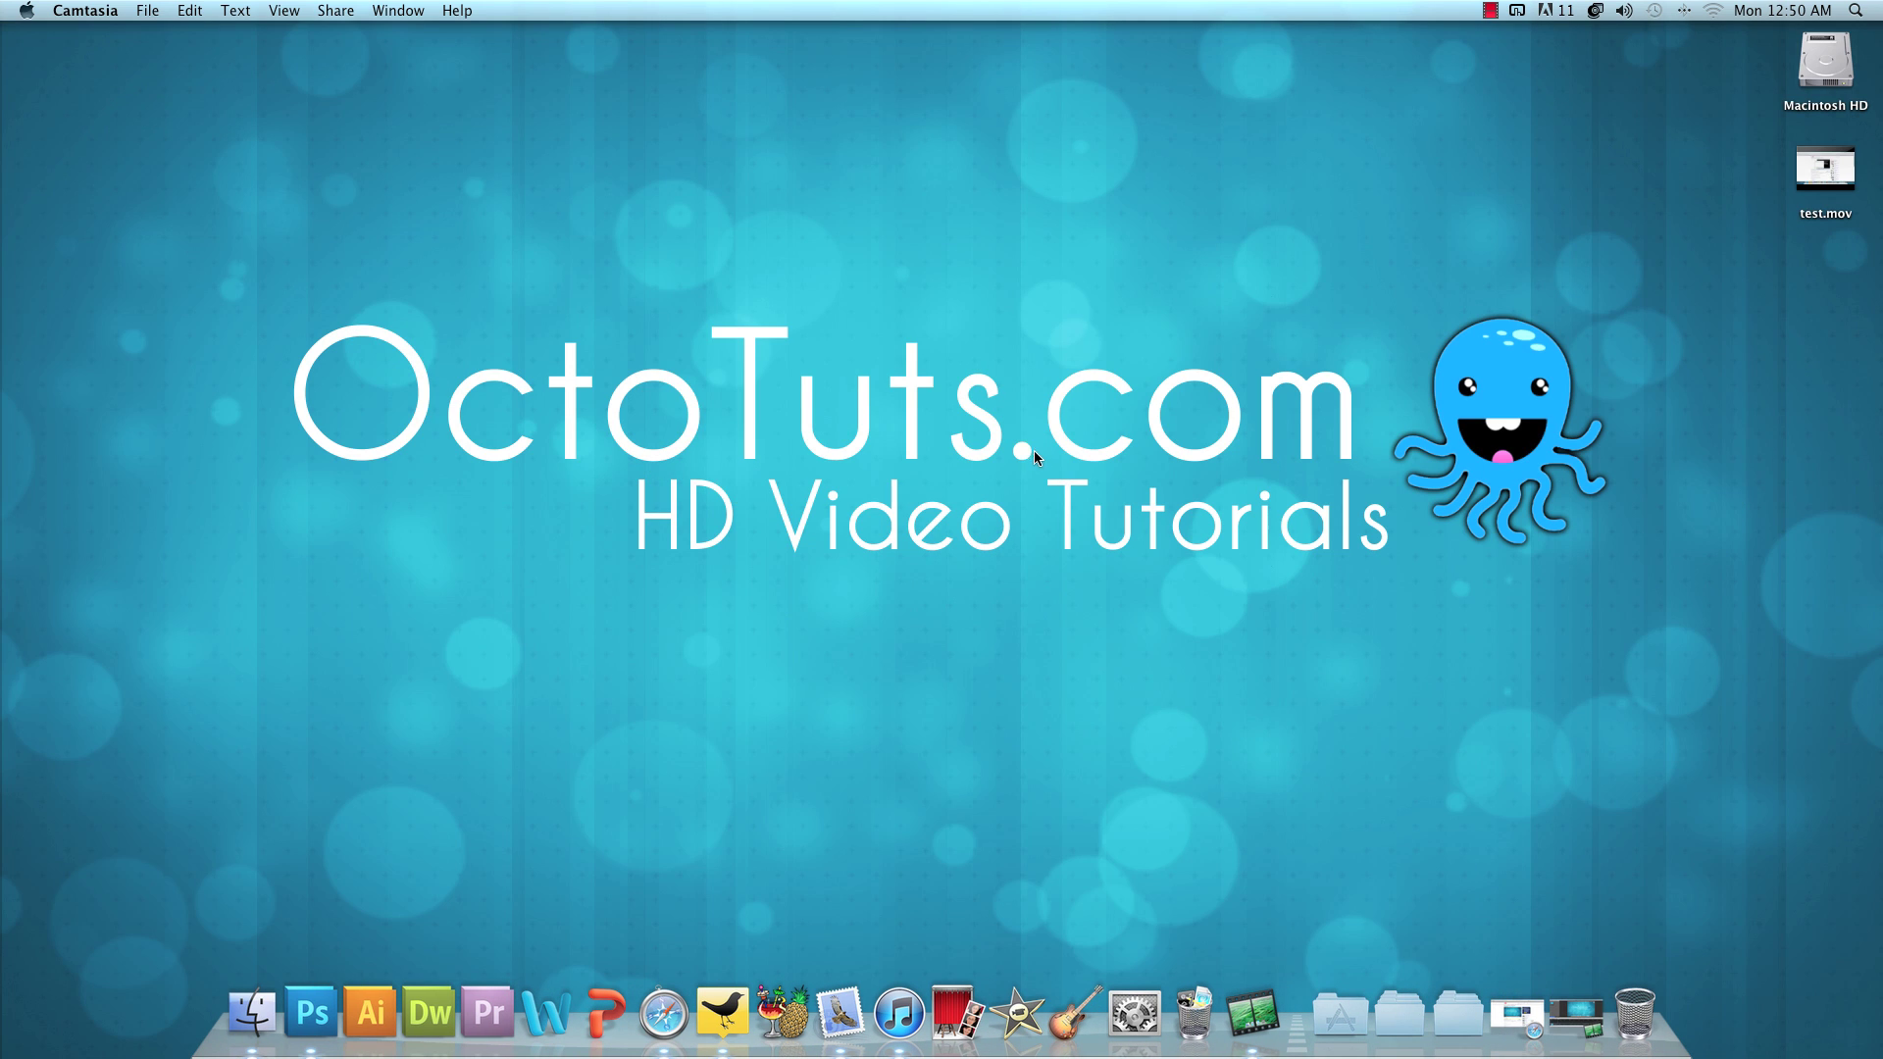
left_click(1029, 453)
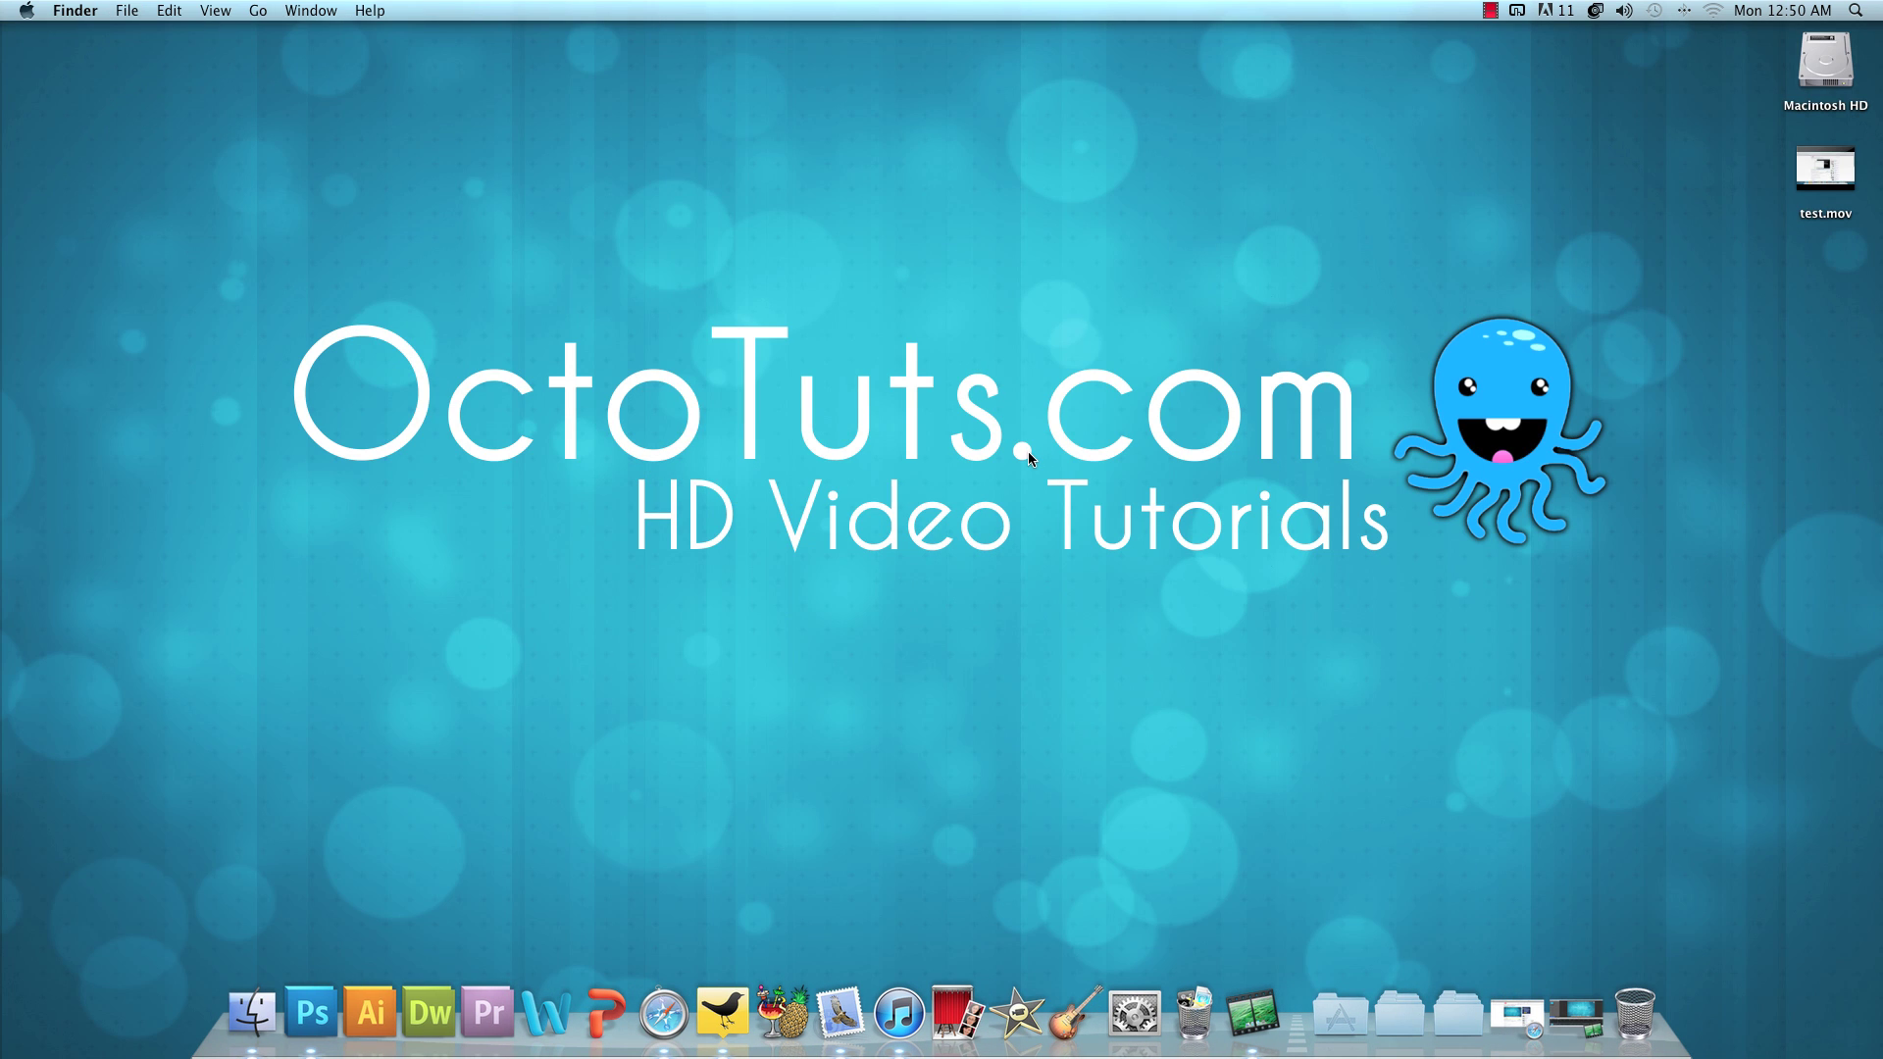